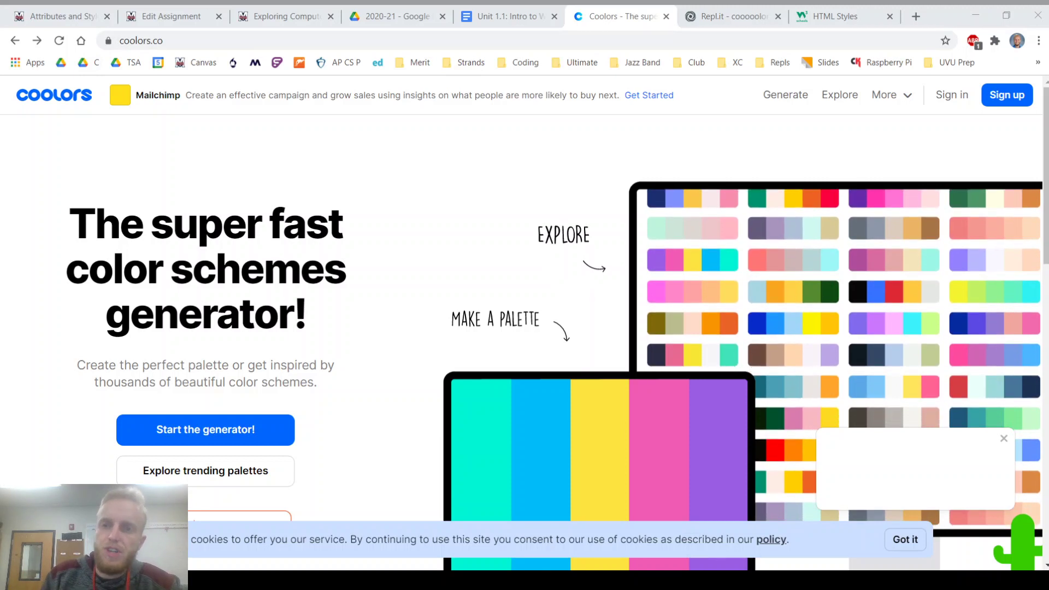
Step: Glance at the Replit and w3schools HTML Styles tabs, then return to Coolors
click(733, 16)
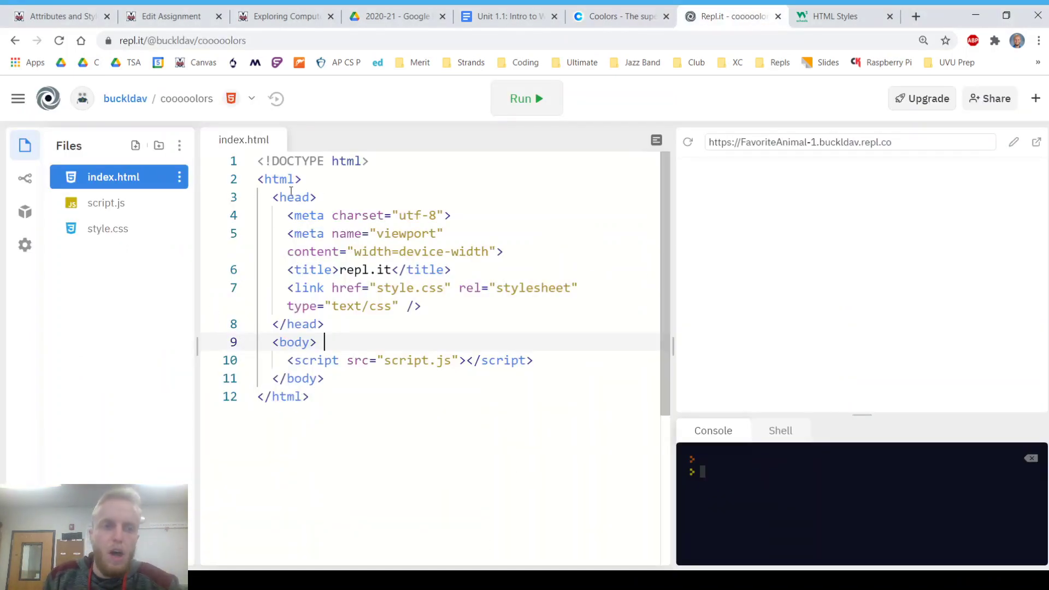
click(847, 19)
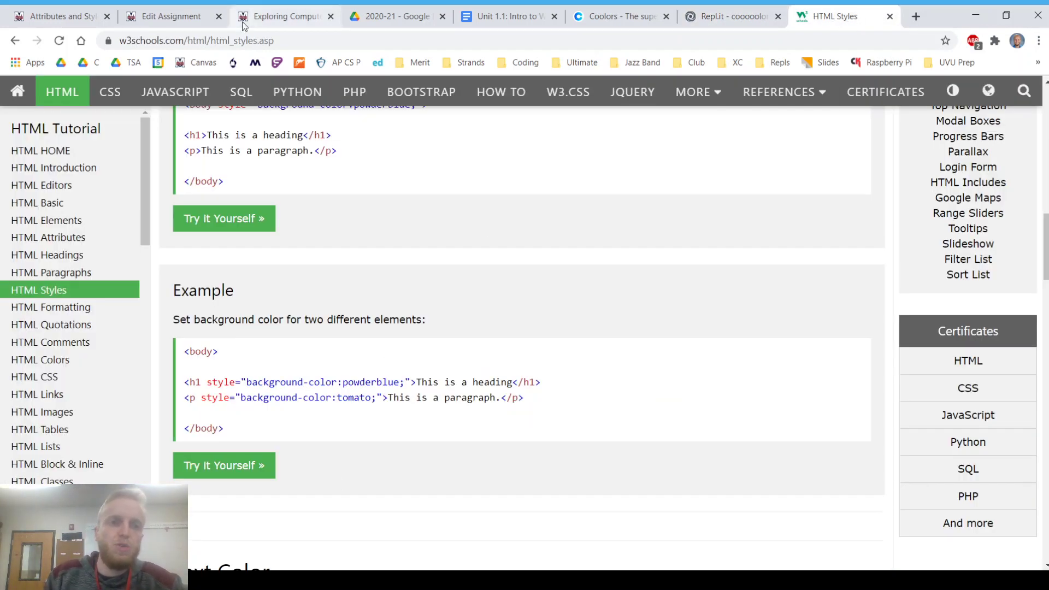
click(619, 15)
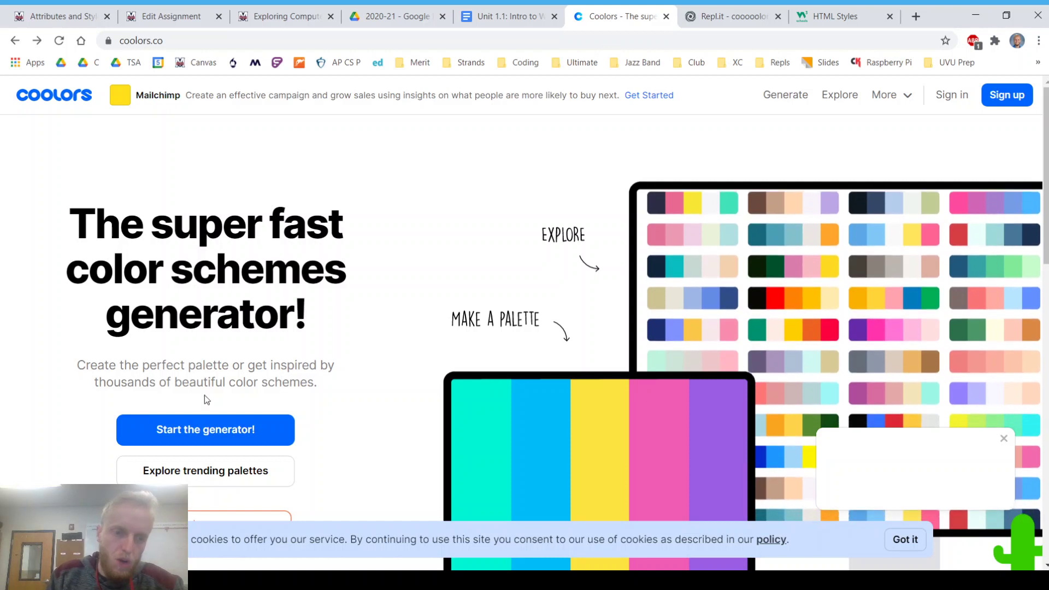
Step: Launch the generator, lock 66A182 and move 8C2155 into the second column while regenerating
click(220, 438)
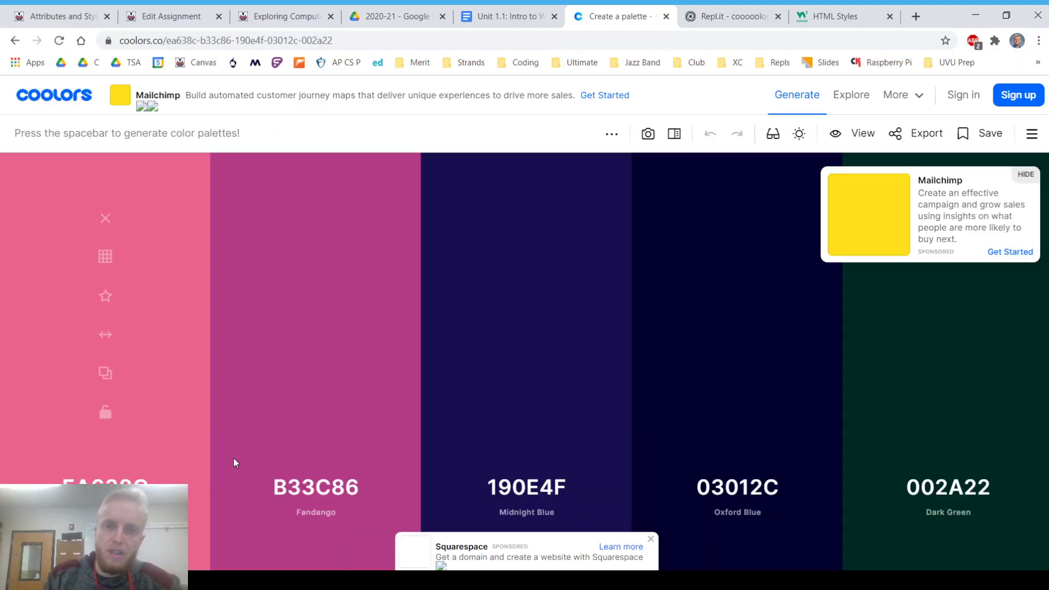
click(650, 542)
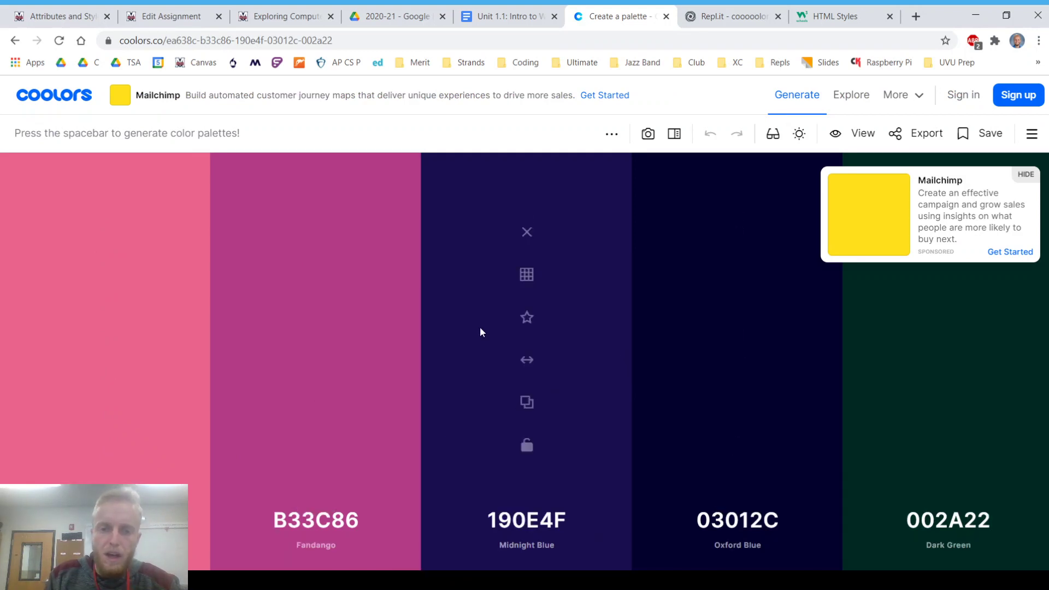
key(space)
key(space)
key(space)
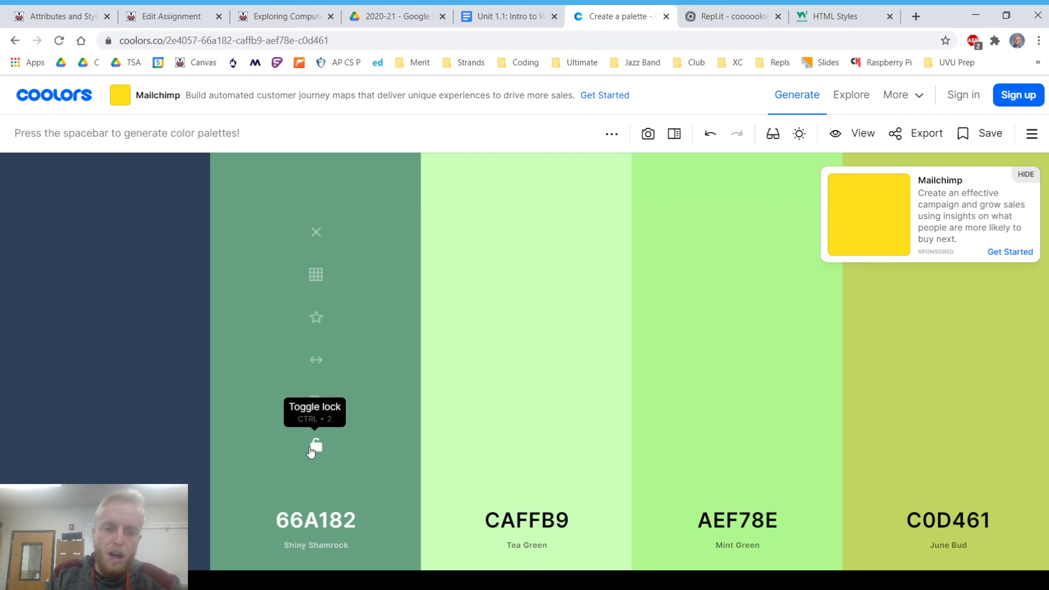
click(315, 449)
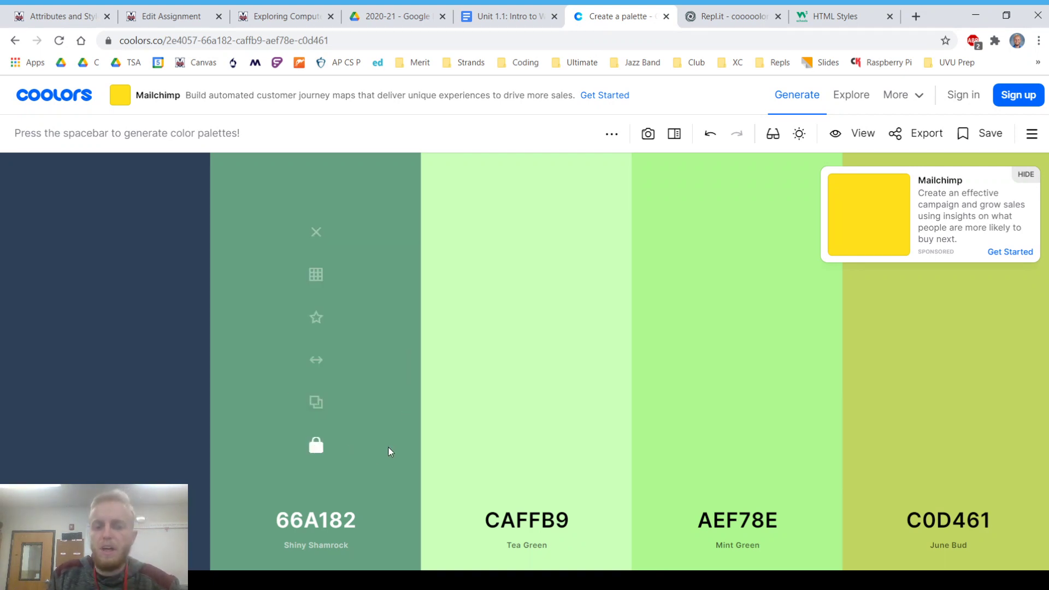
key(space)
key(space)
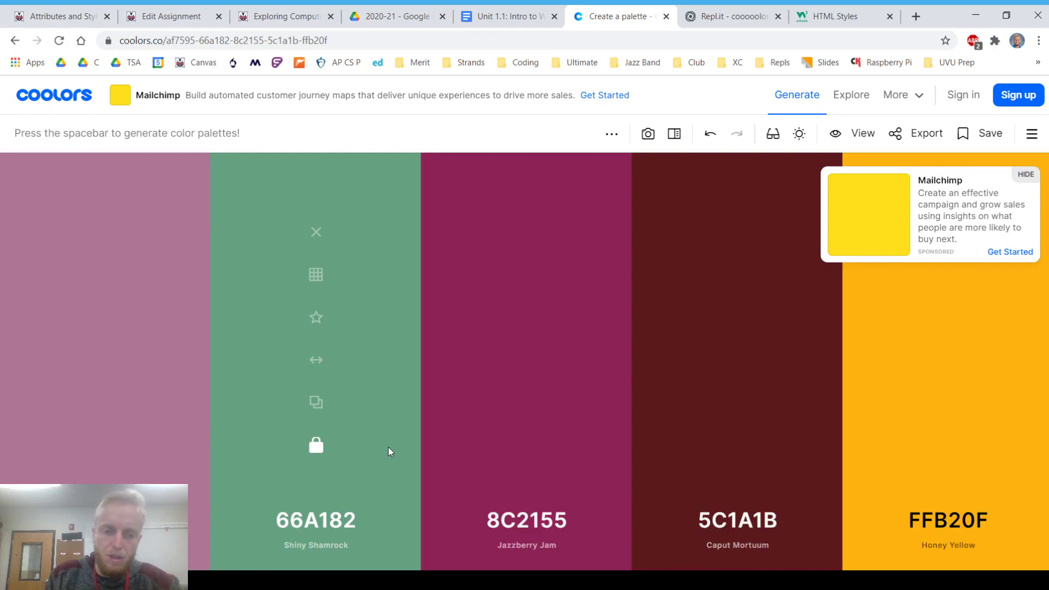
mouse_move(527, 361)
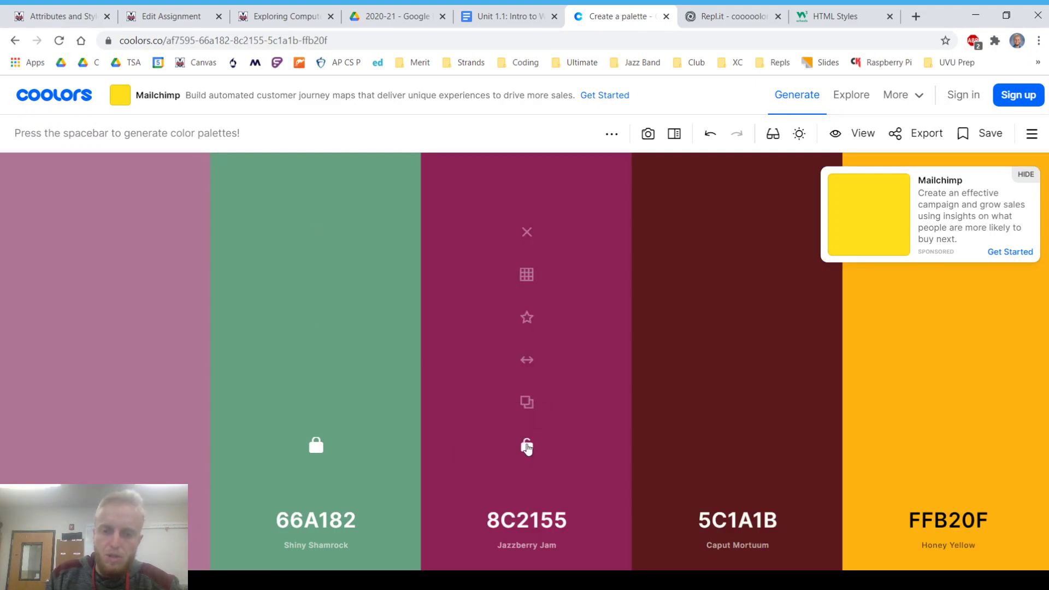
drag(527, 360, 293, 358)
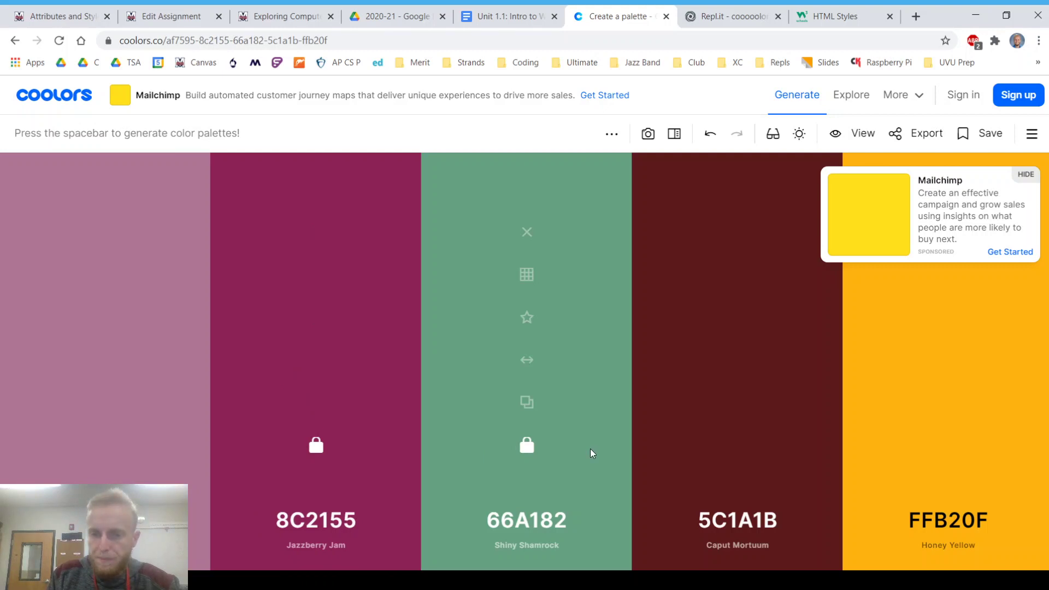
key(space)
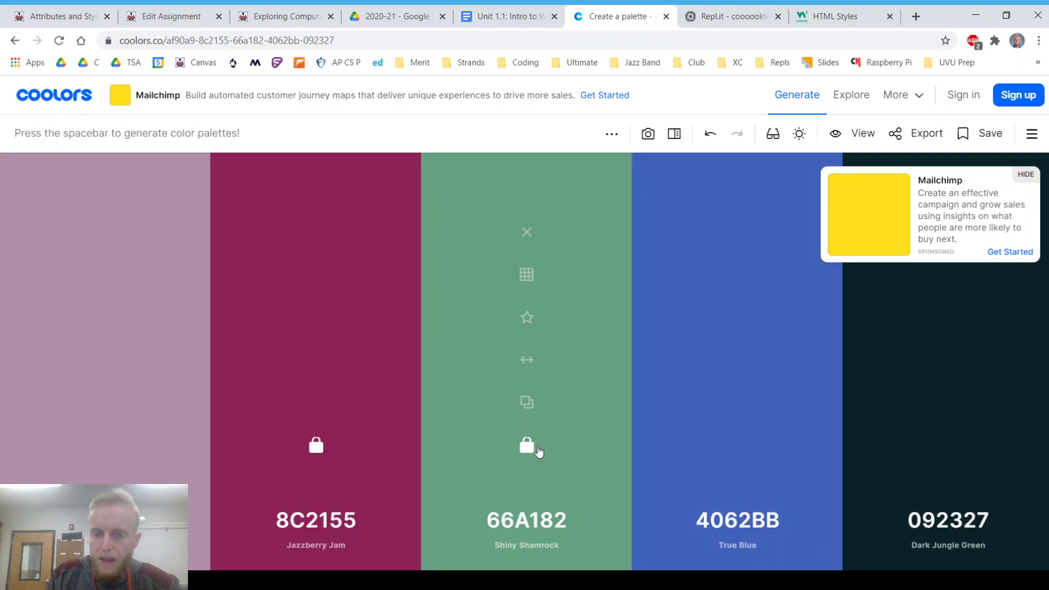
Step: Unlock 66A182, swap the grey for the Platinum shade EAEBEA, lock it and regenerate
click(527, 445)
key(space)
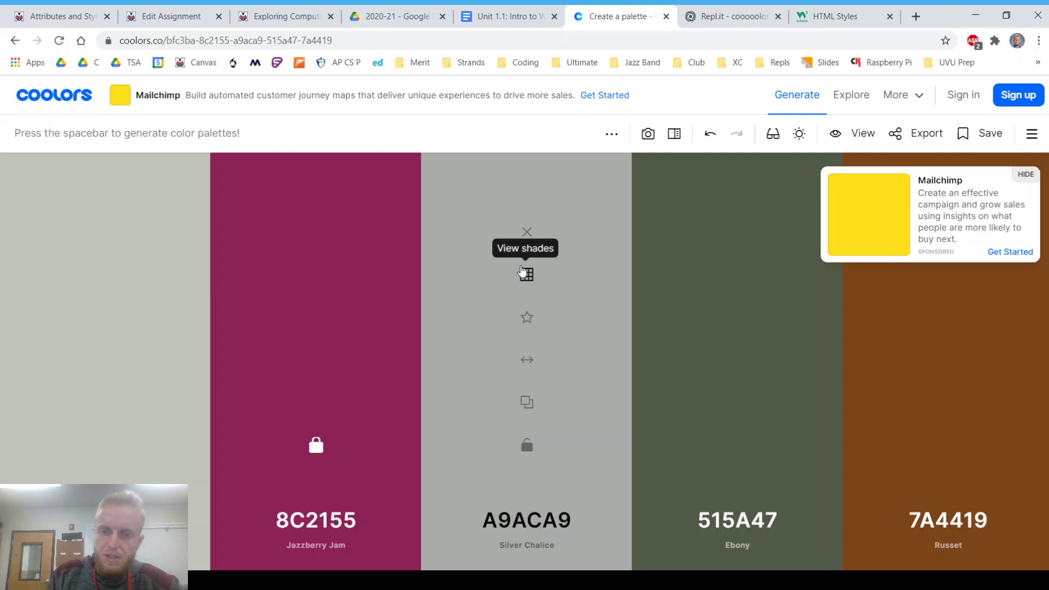
click(526, 275)
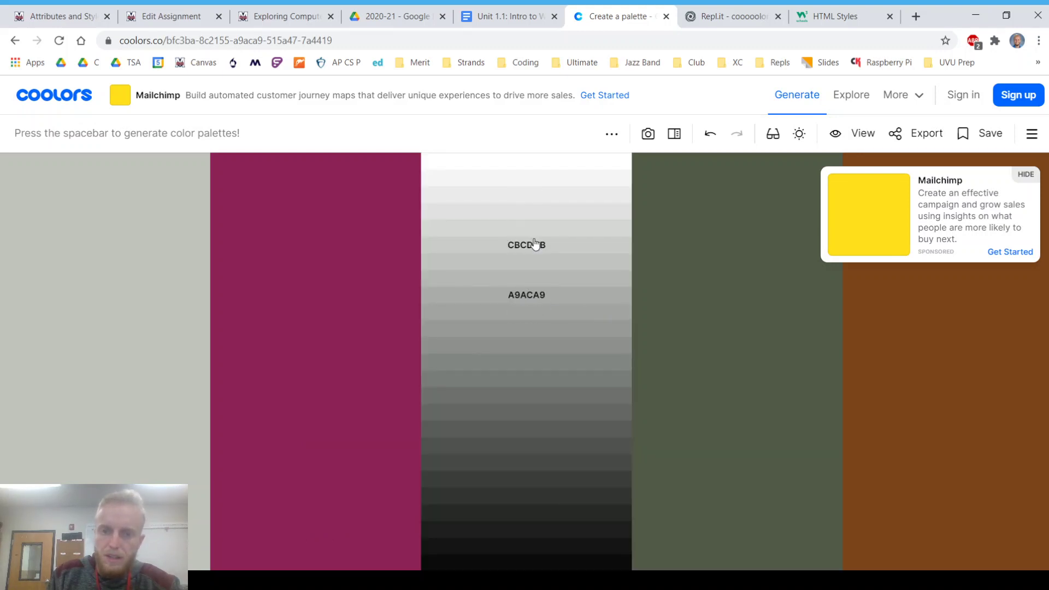
click(532, 201)
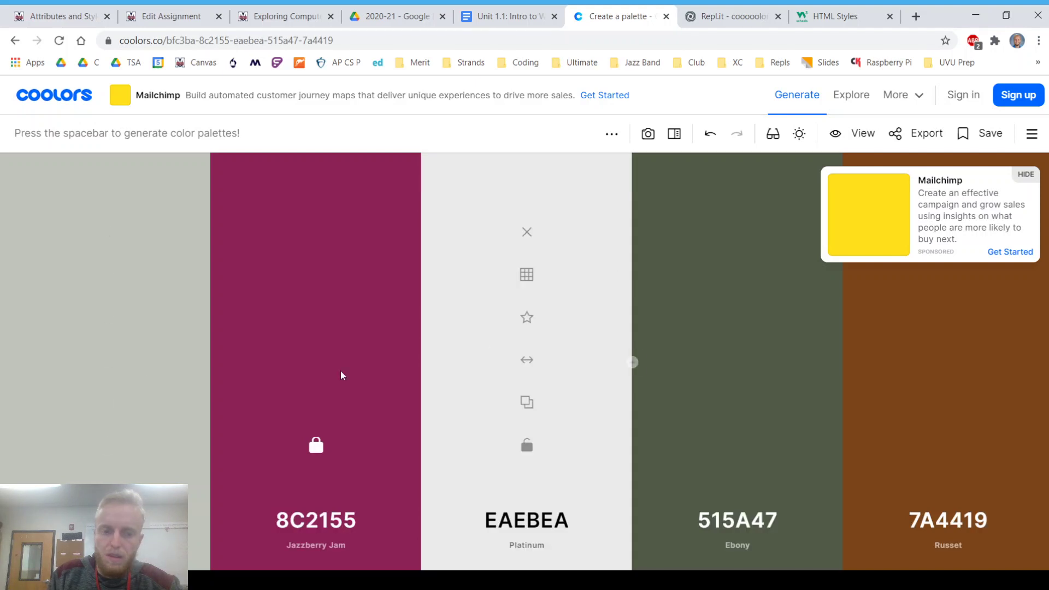
click(527, 444)
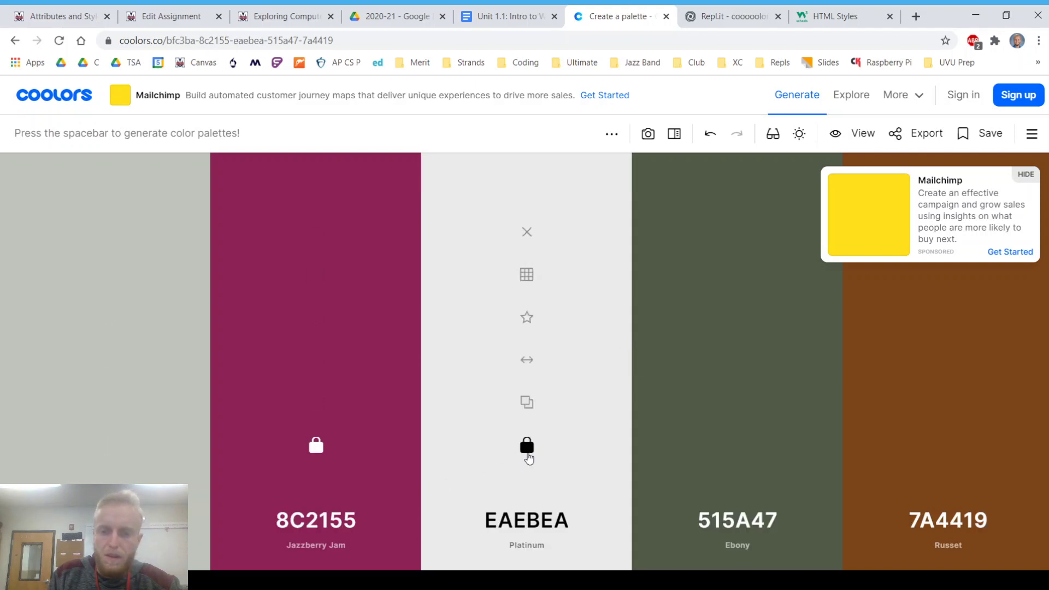
key(space)
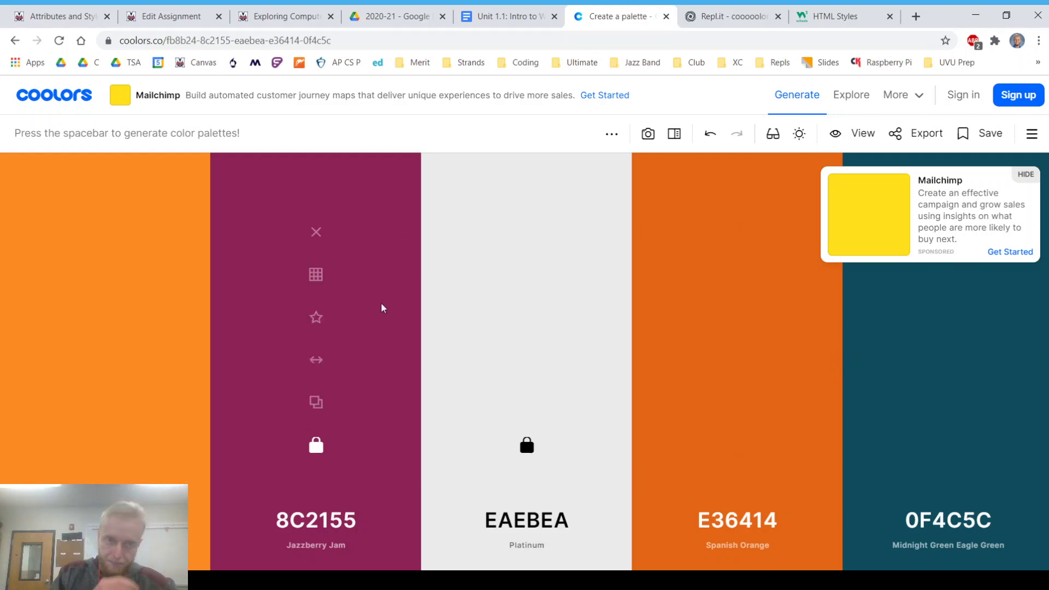
mouse_move(105, 328)
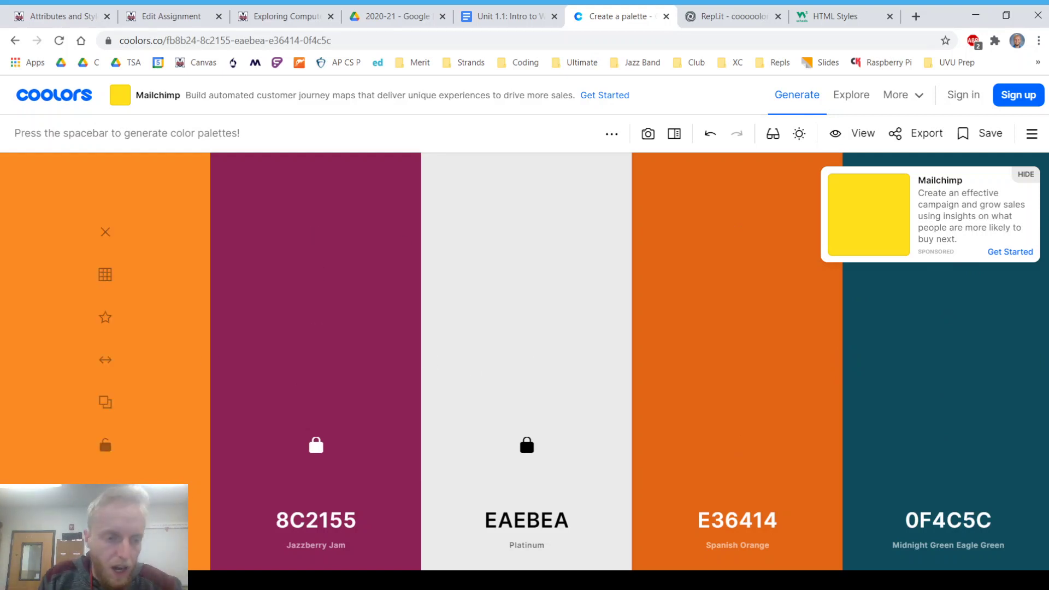
Step: Copy the orange FB8B24 hex code, after briefly viewing it in RGB format
click(105, 520)
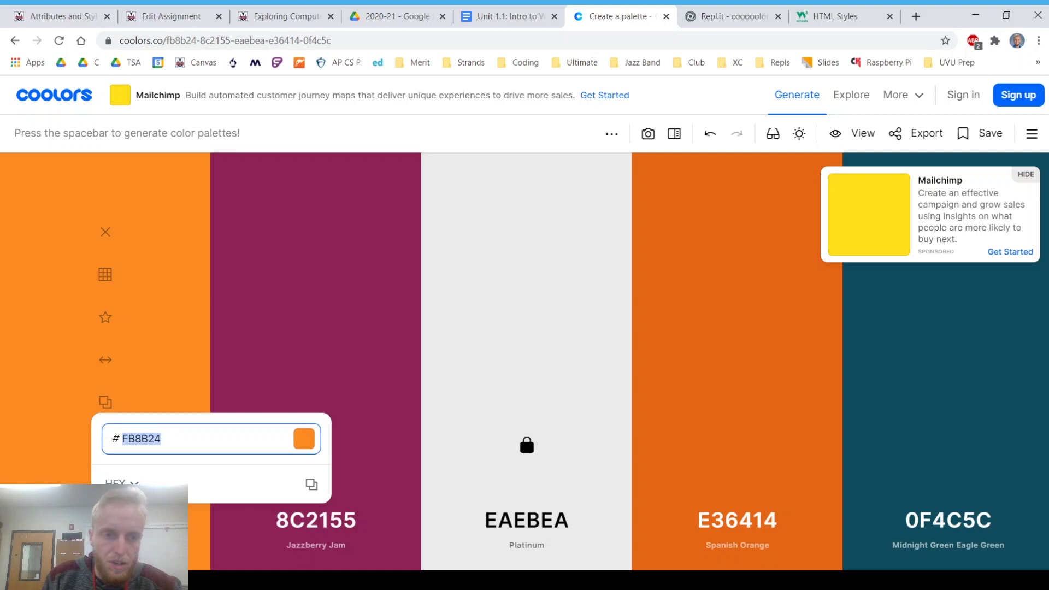
click(137, 483)
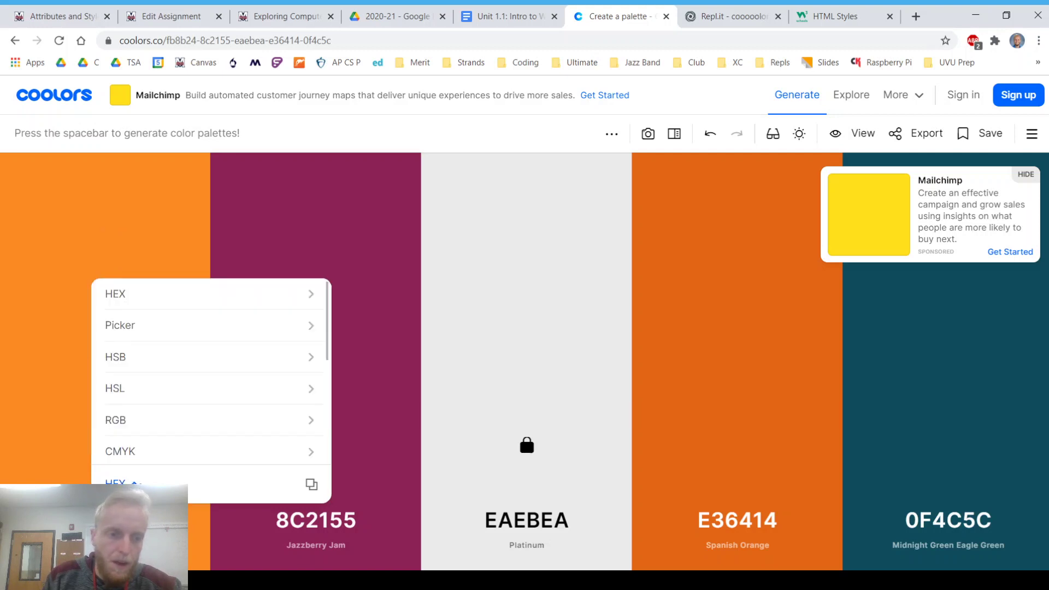
click(152, 433)
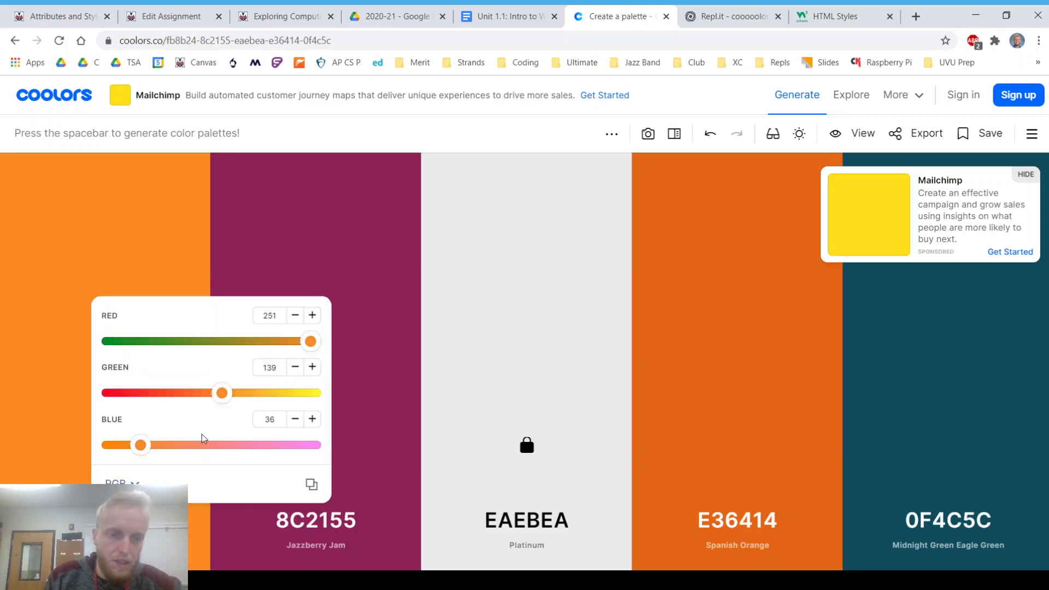
click(123, 483)
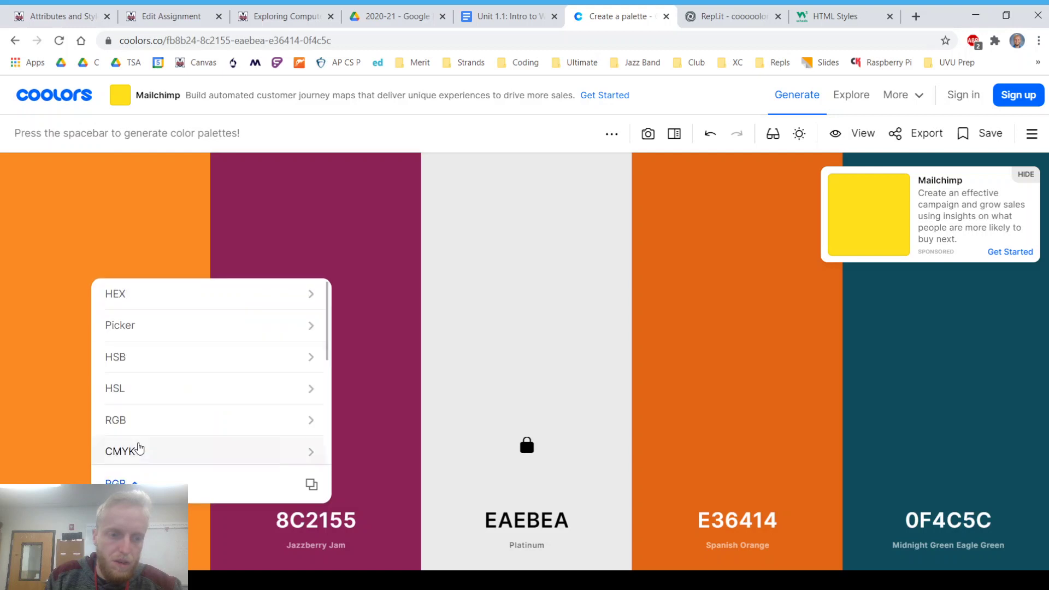
click(150, 308)
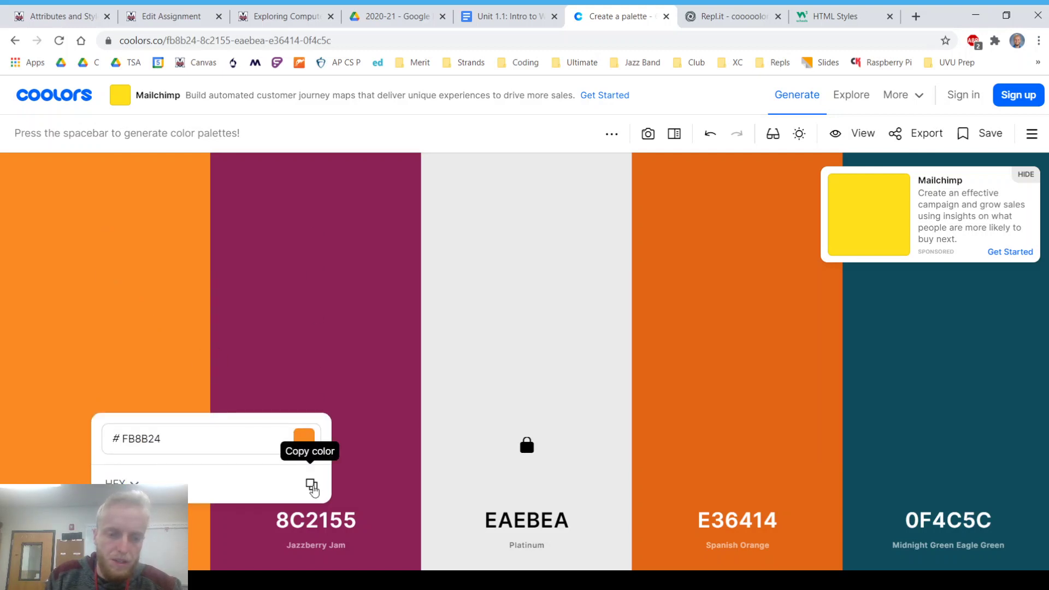
click(312, 486)
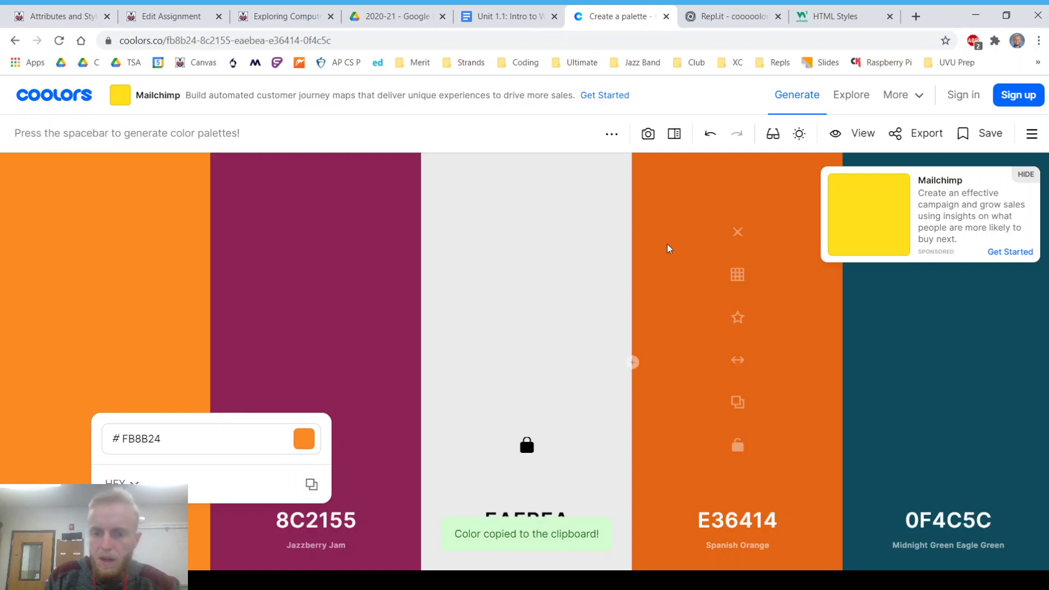
Step: Back in Replit, add blank lines after <body> for the #fb8b24 div
click(732, 15)
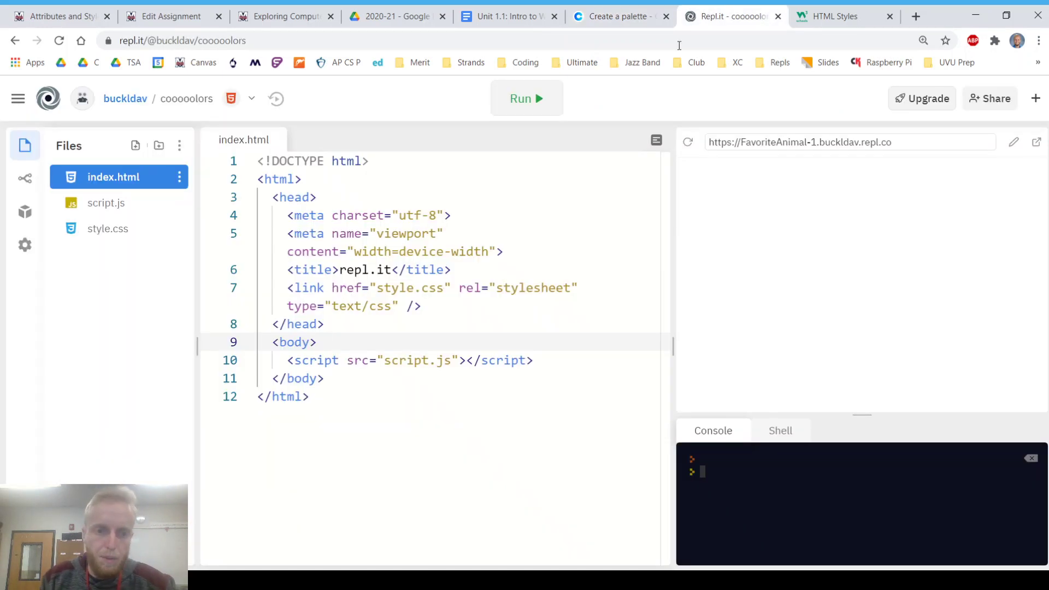
key(Return)
key(Return)
key(Return)
key(Up)
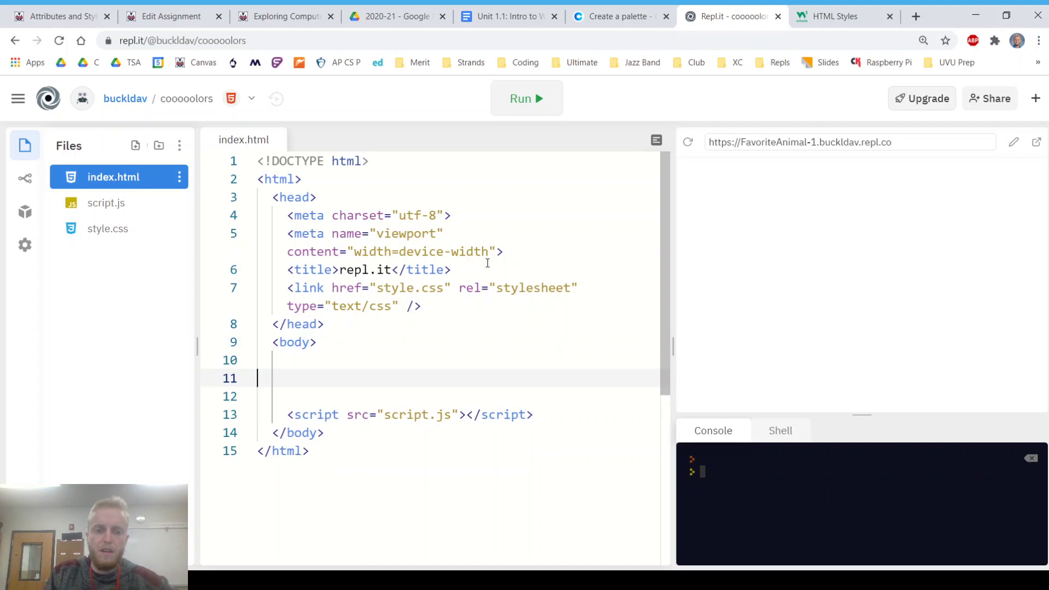
text(<div )
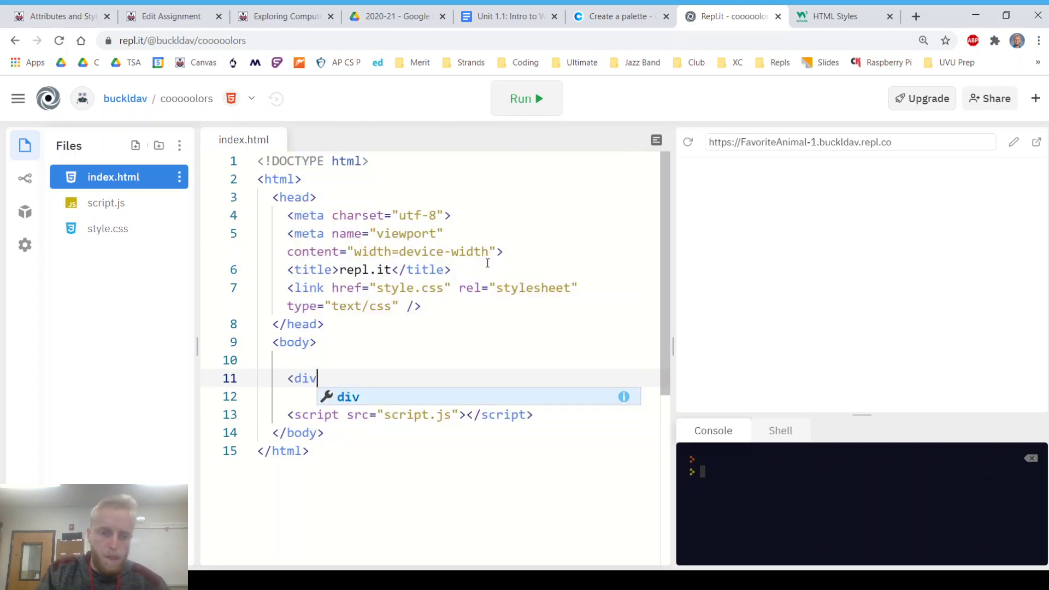
text(style="background-color:)
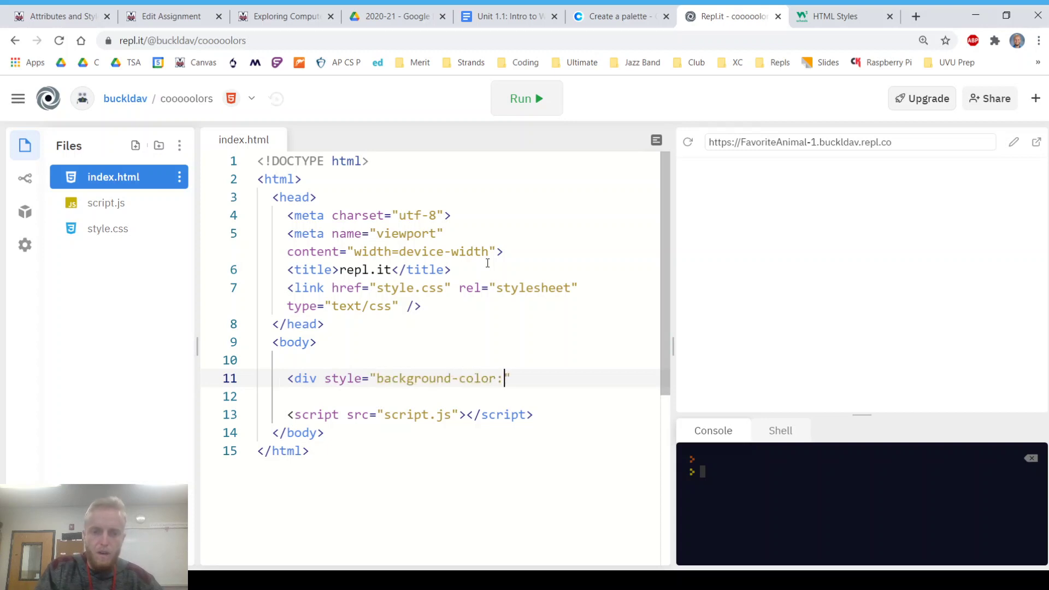
text(fb8b24)
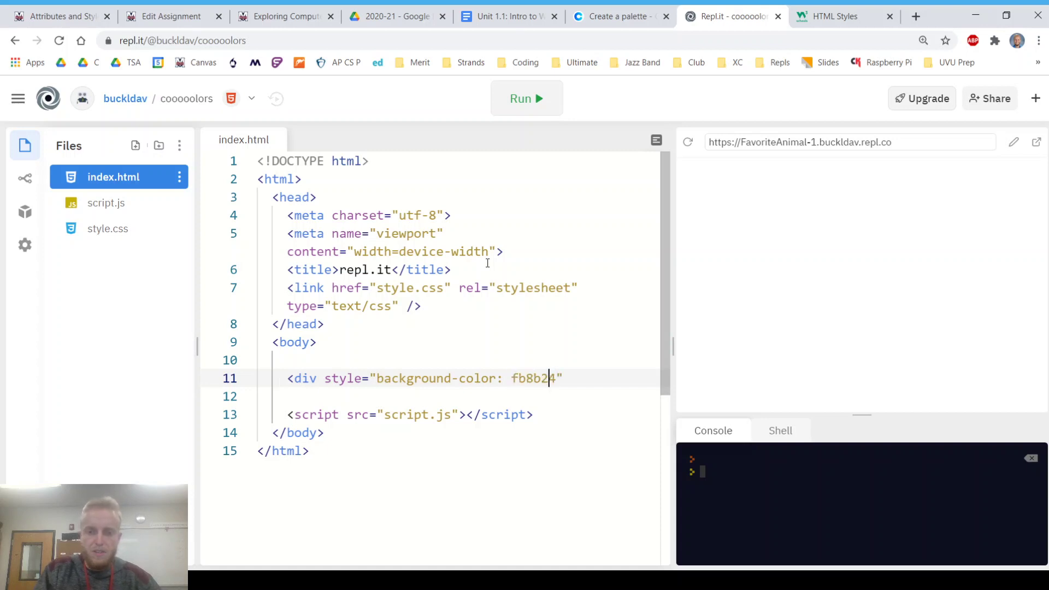
text(#)
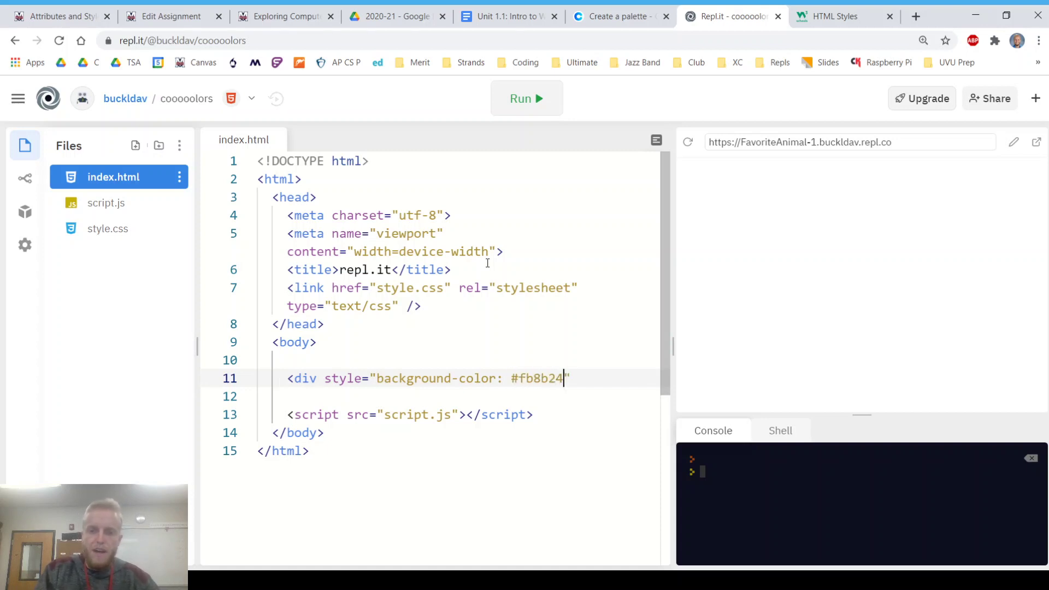
text(>)
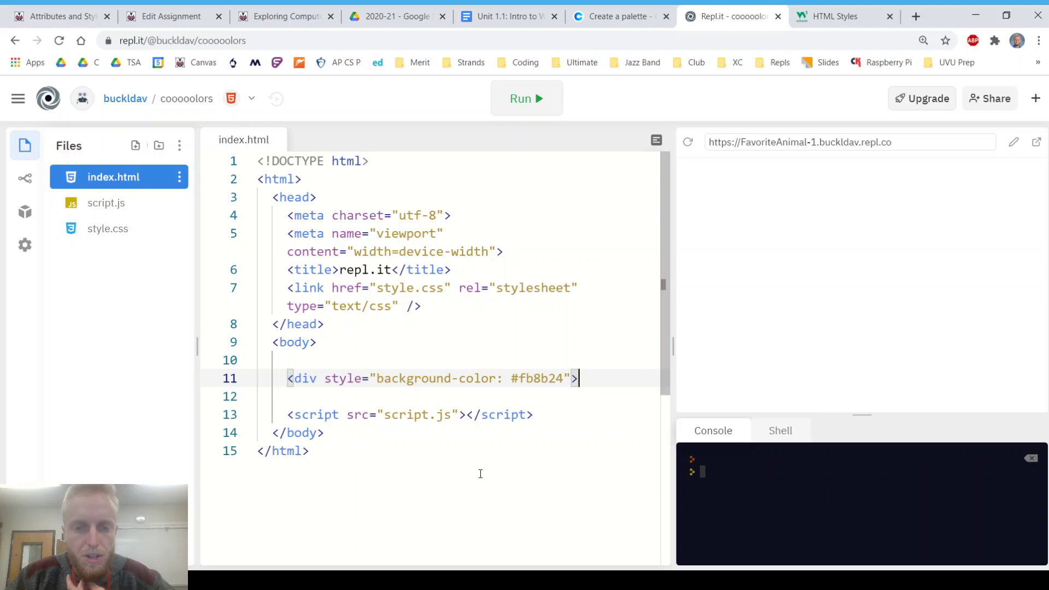
click(526, 377)
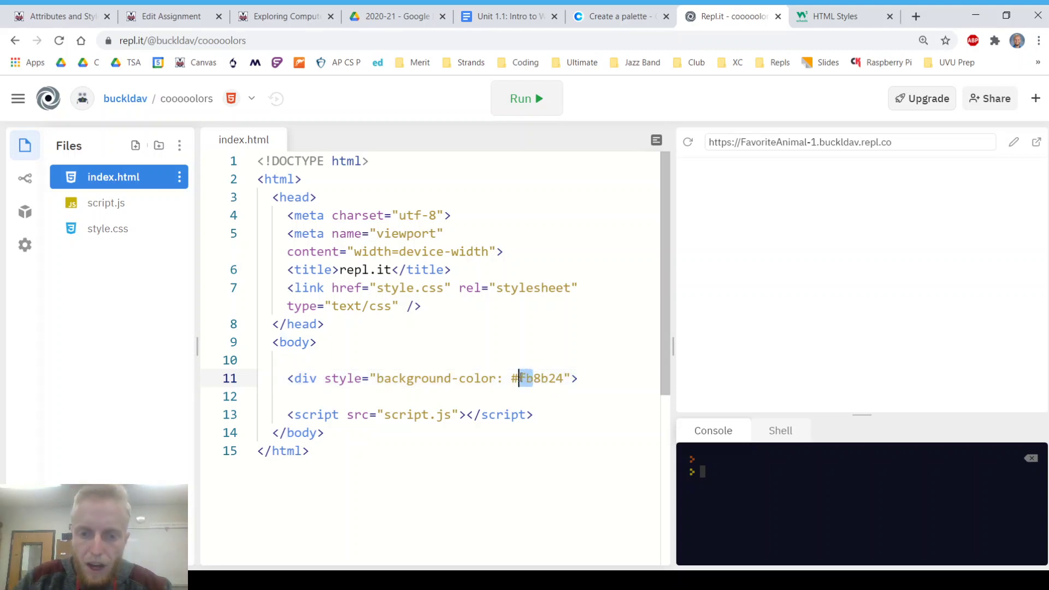
click(533, 380)
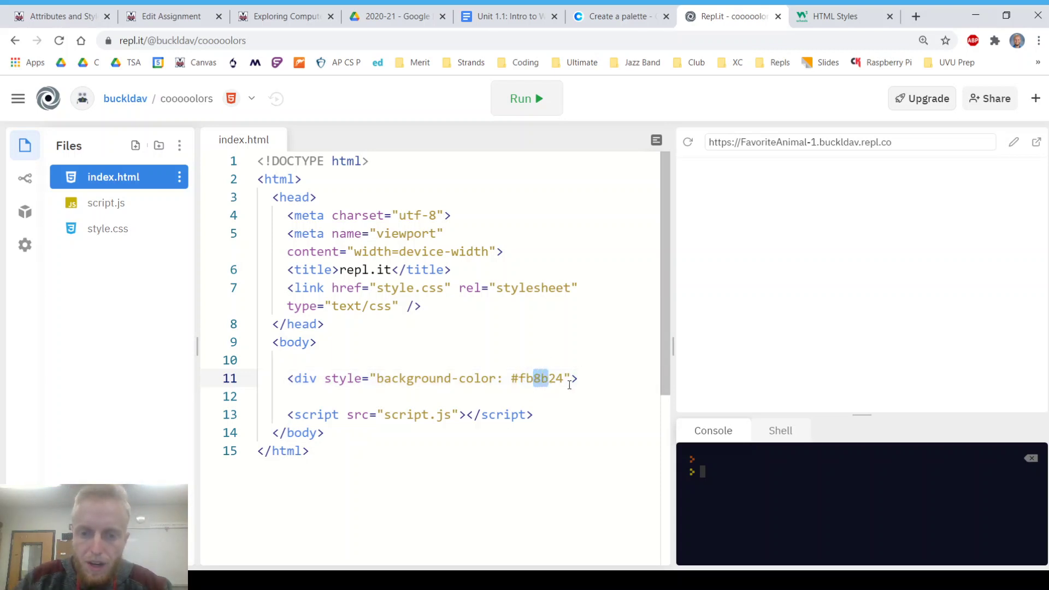
click(558, 379)
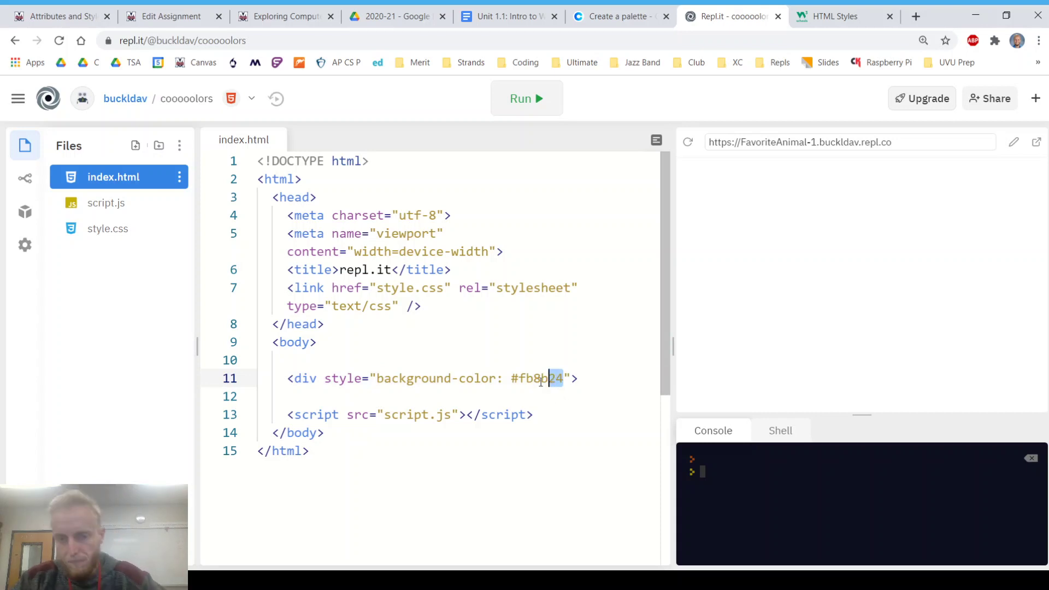
click(532, 379)
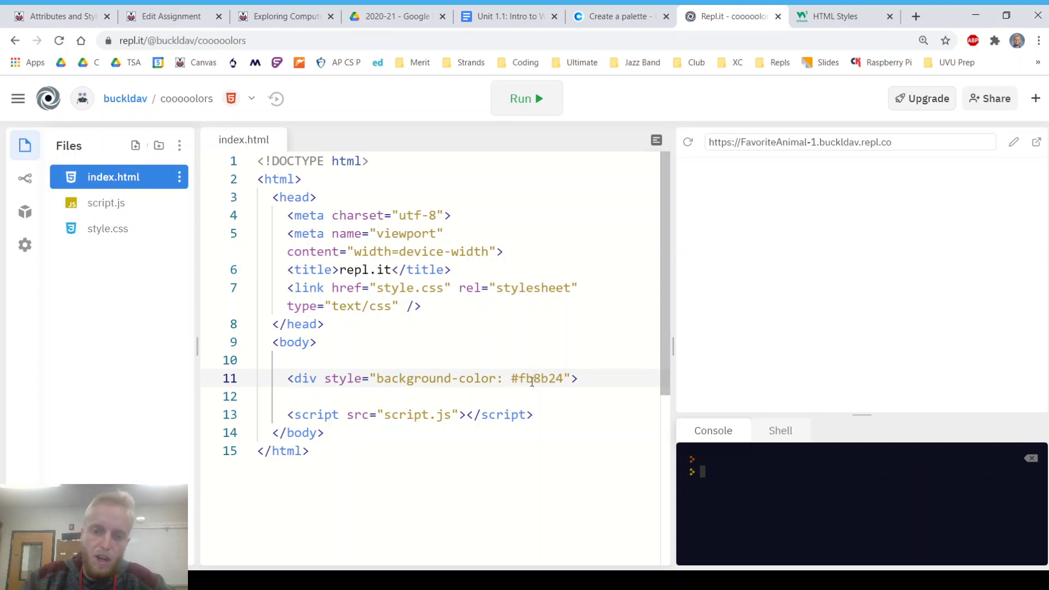
drag(526, 378, 518, 377)
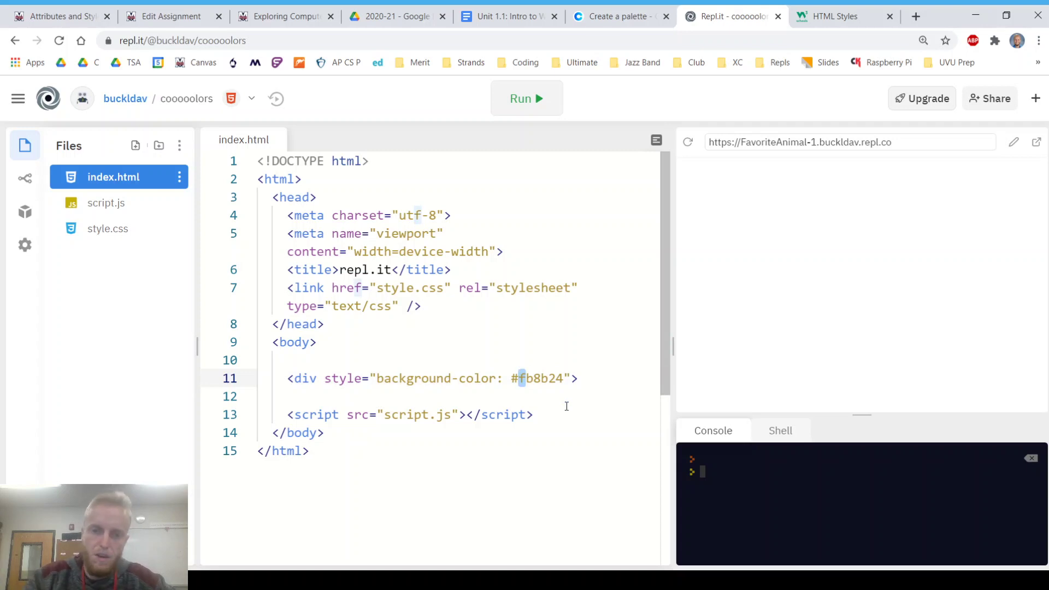
drag(564, 378, 525, 379)
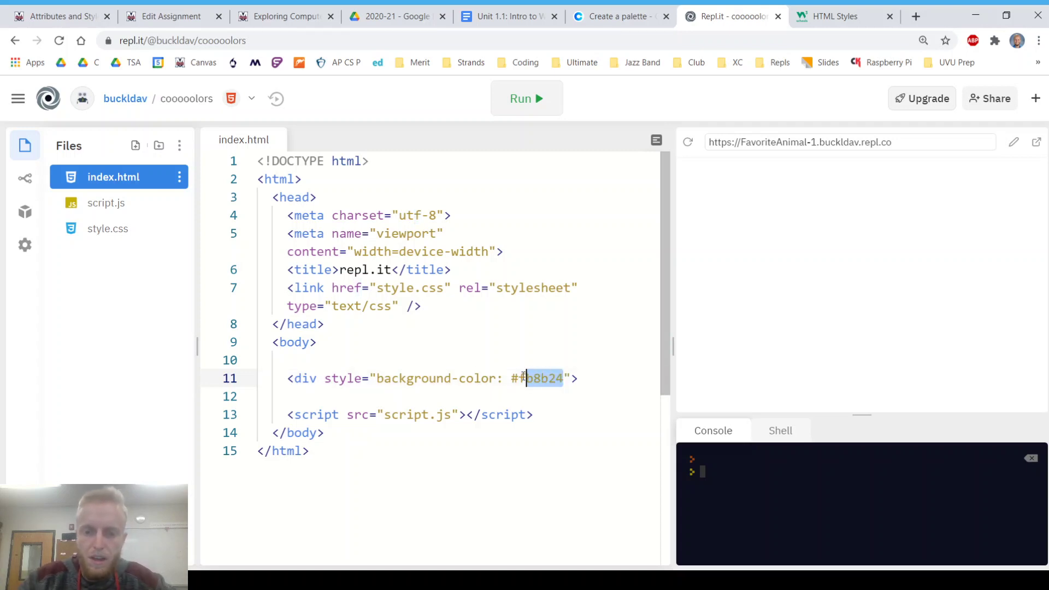
Step: Add the 'Color: fb8b24' label and closing </div>, removing stray typed letters
click(577, 378)
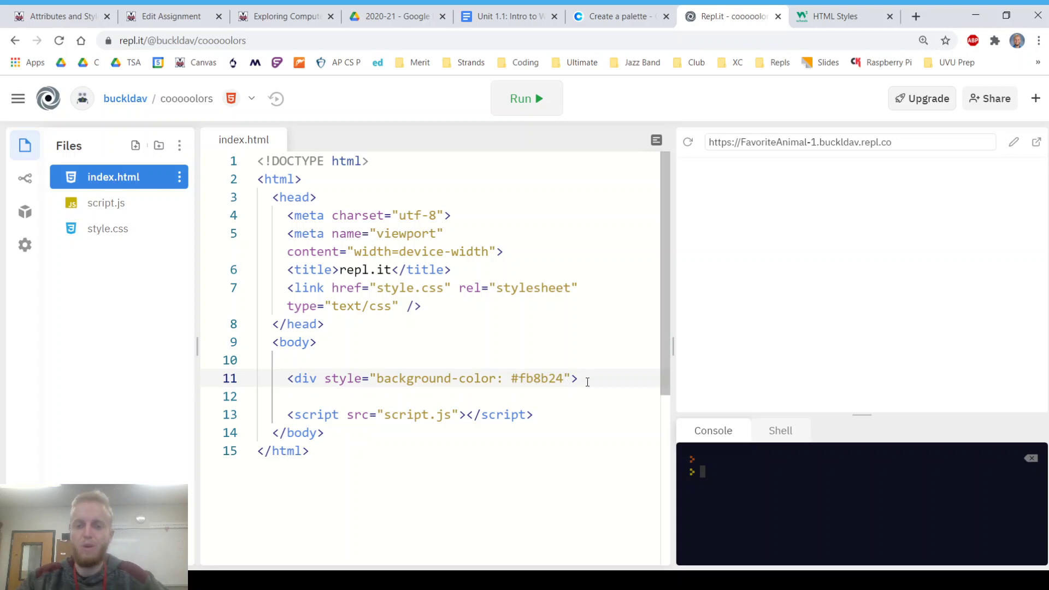
text(</div)
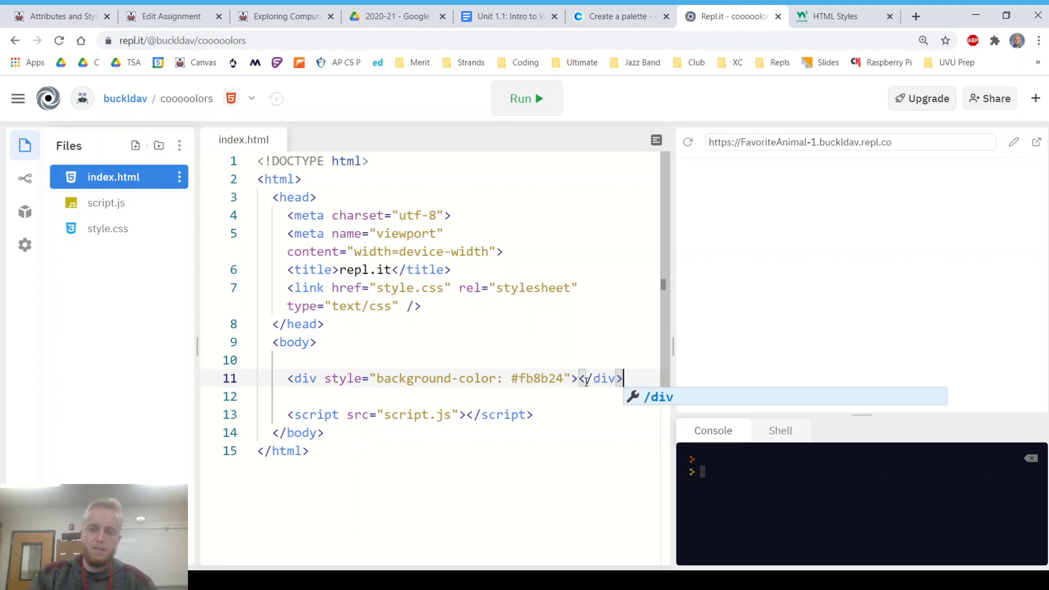
text(>)
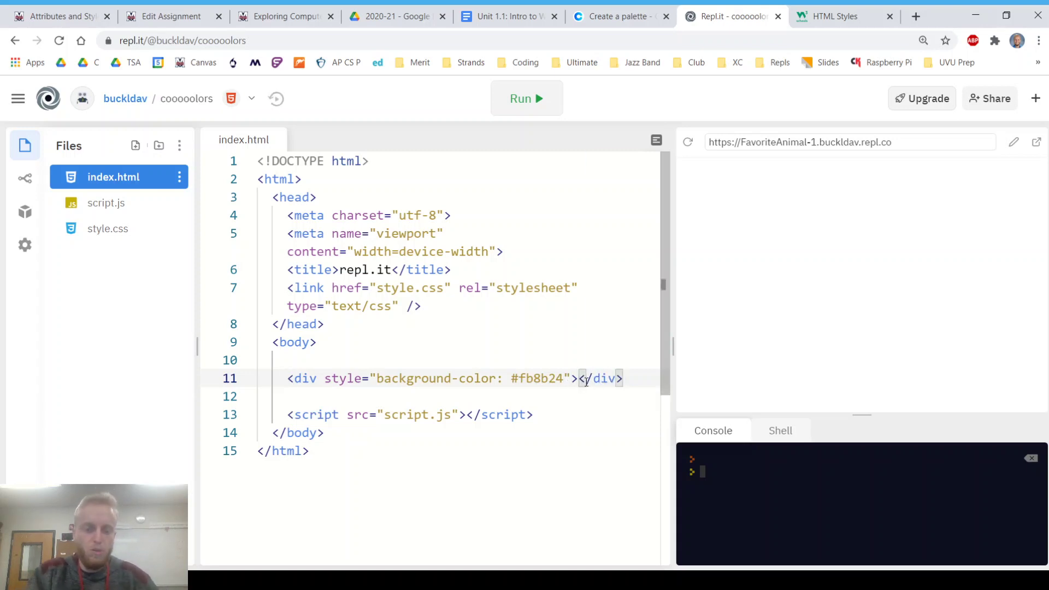
text(H)
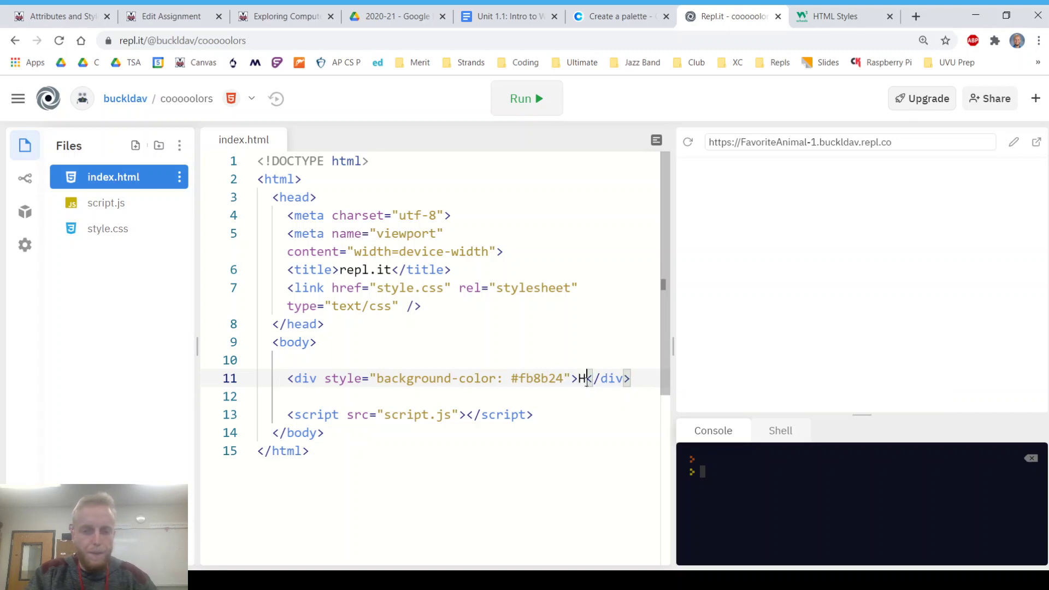
text(E)
key(BackSpace)
key(BackSpace)
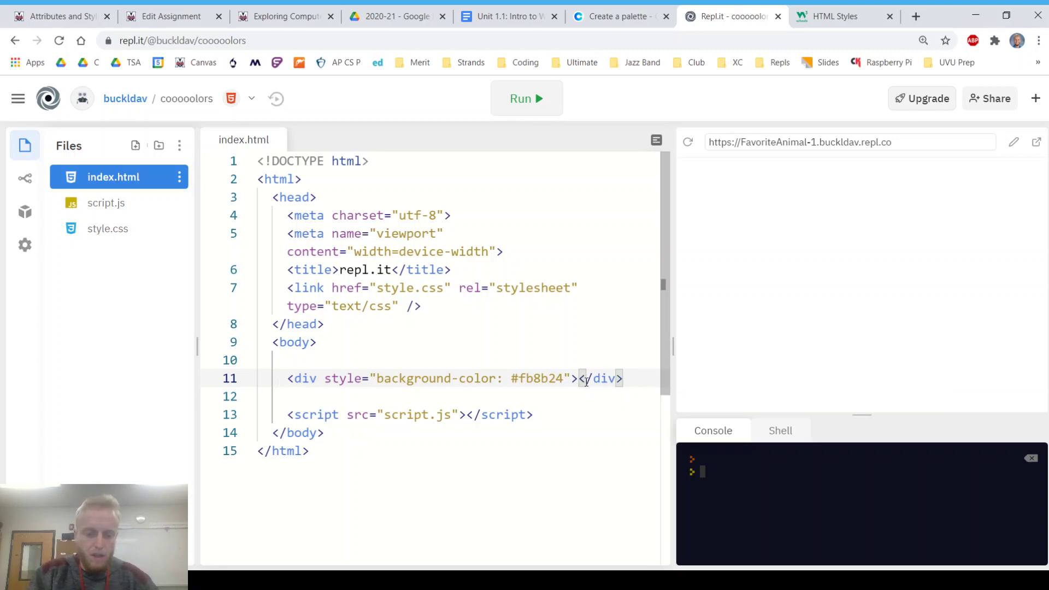
text(Colors)
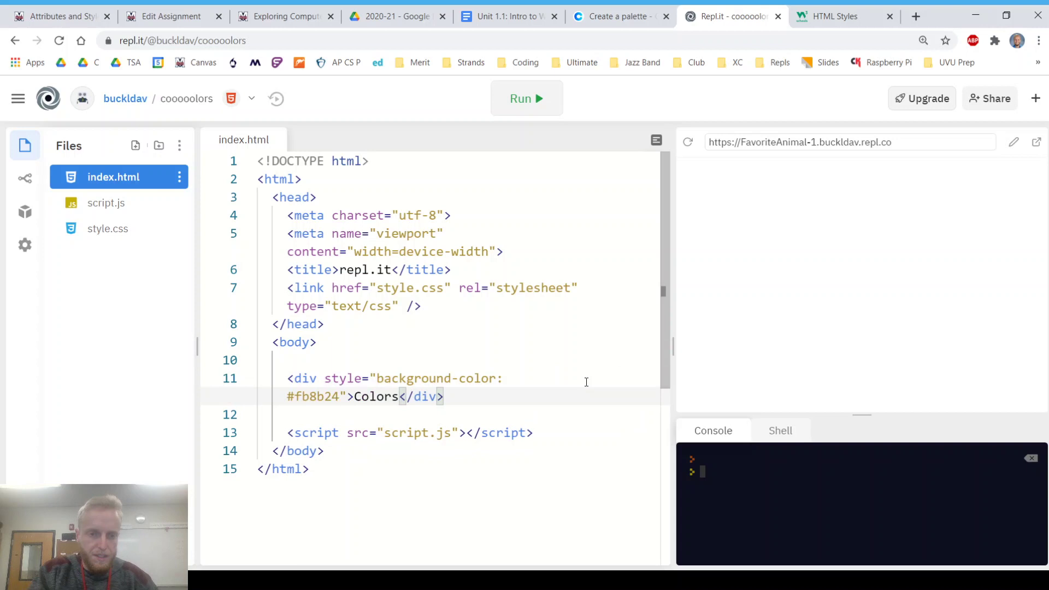
key(BackSpace)
text(: fb8b24)
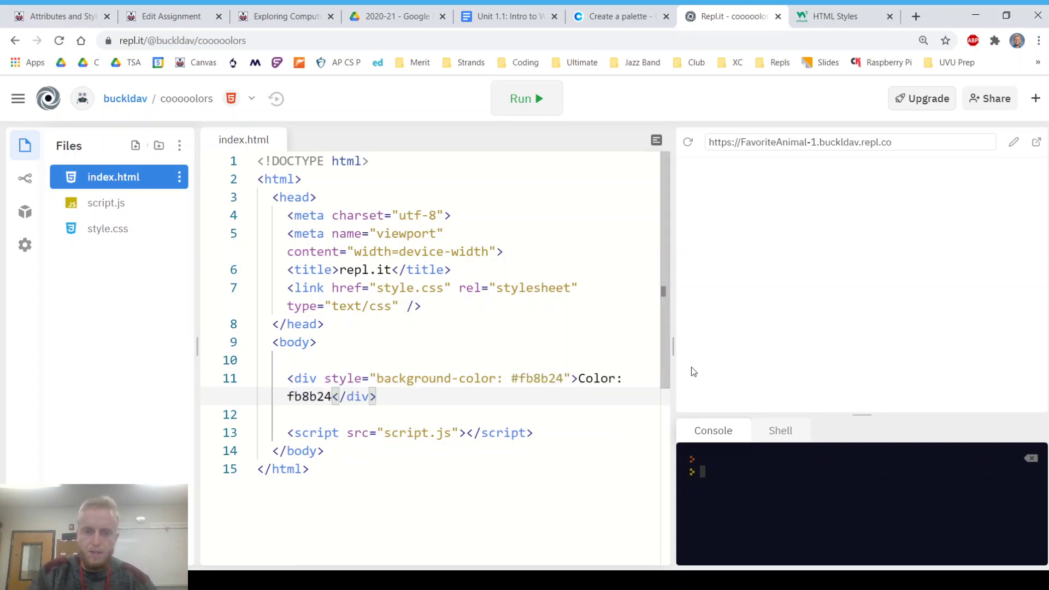
Step: Widen the editor and run the page to preview the orange bar
drag(673, 344, 767, 345)
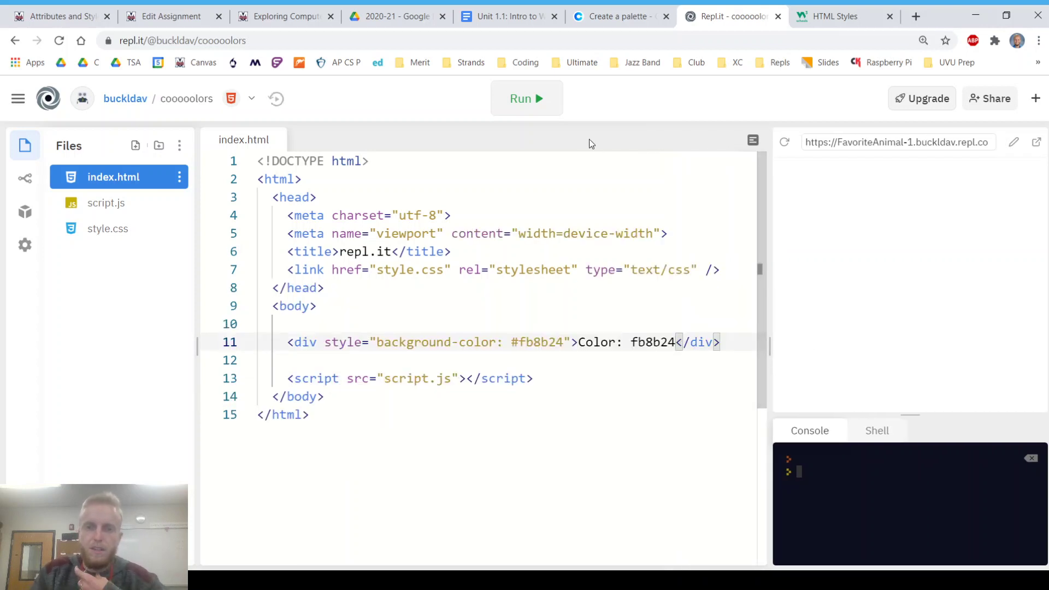
click(524, 99)
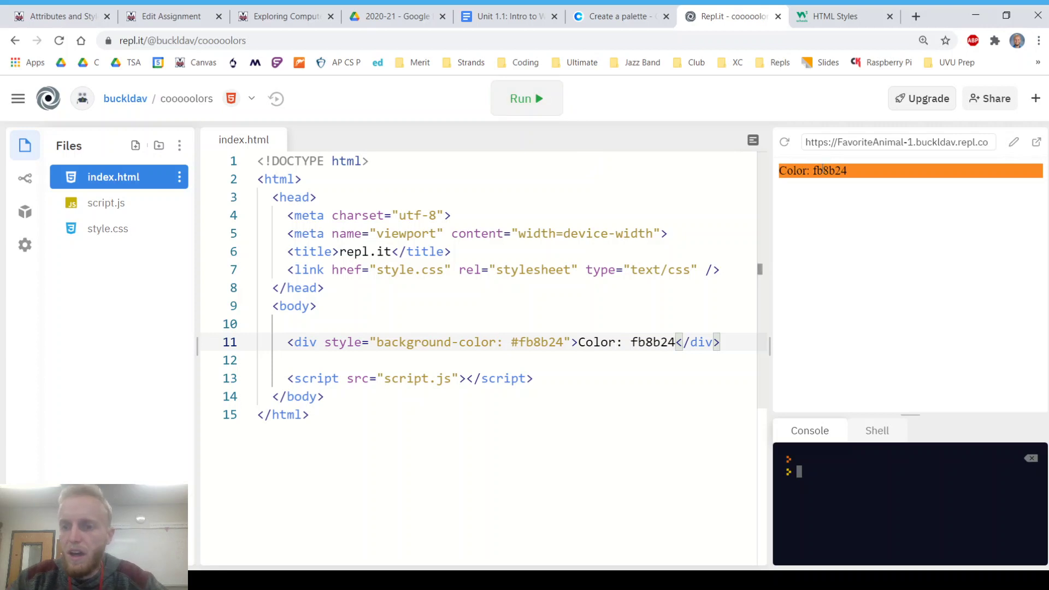
drag(852, 172, 773, 172)
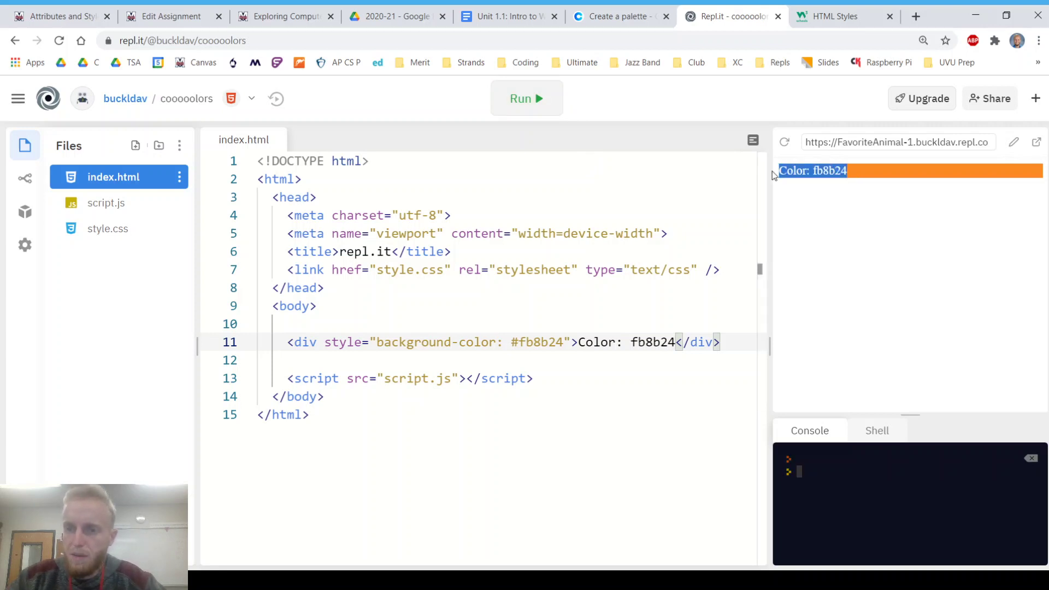
click(802, 271)
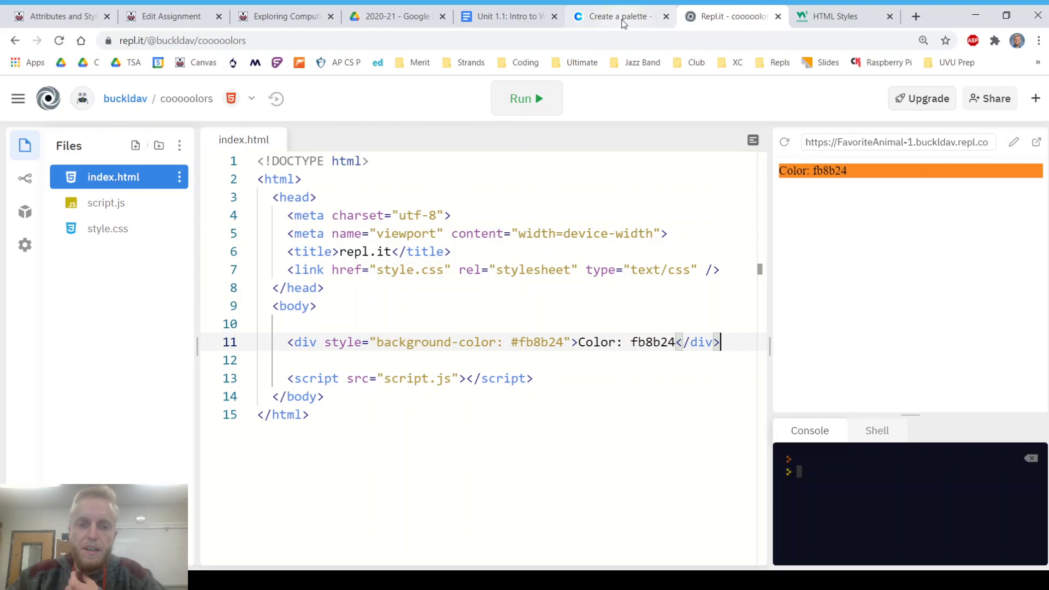
Step: Wrap the orange div in new opening and closing div tags
click(688, 323)
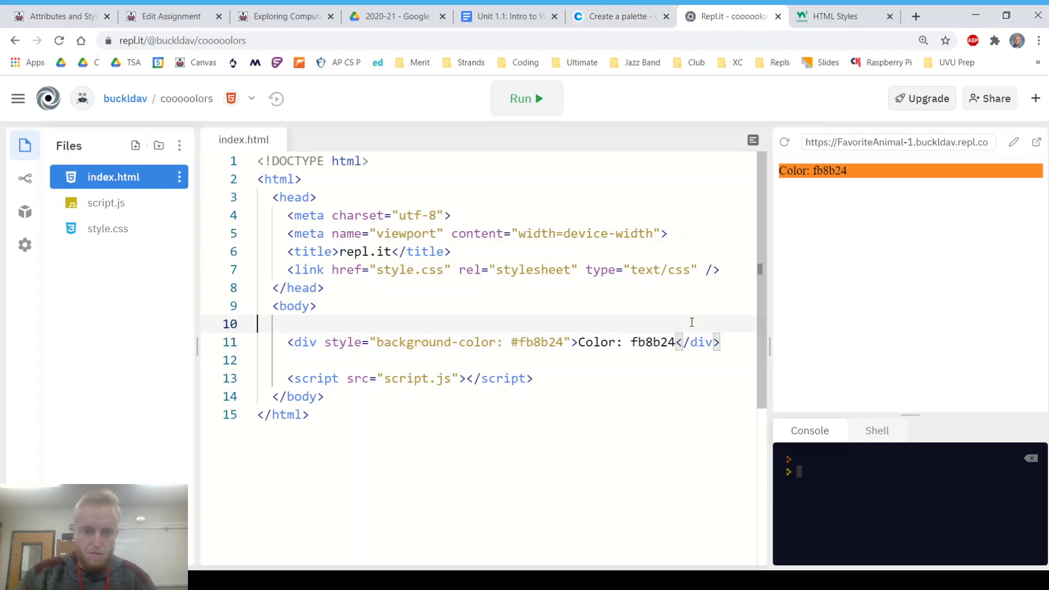
key(Return)
text(<d)
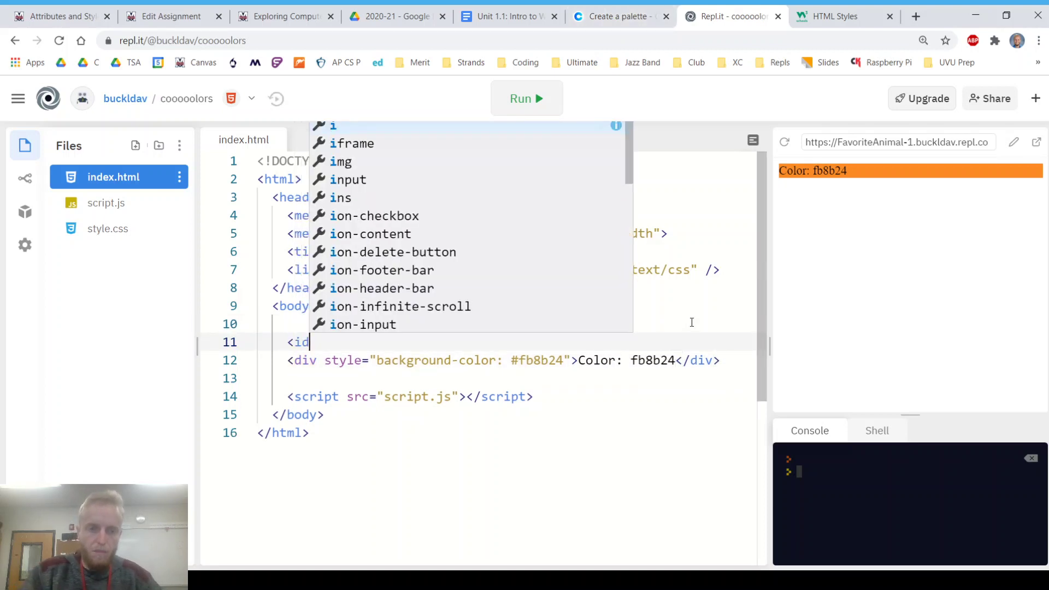
text(iv>)
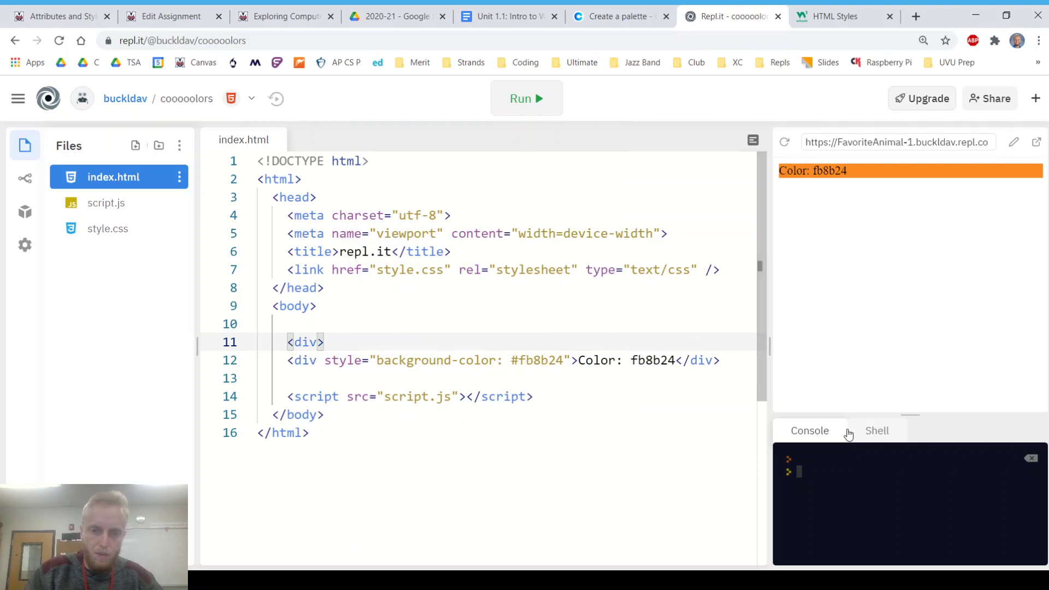
click(733, 356)
key(Return)
text(</)
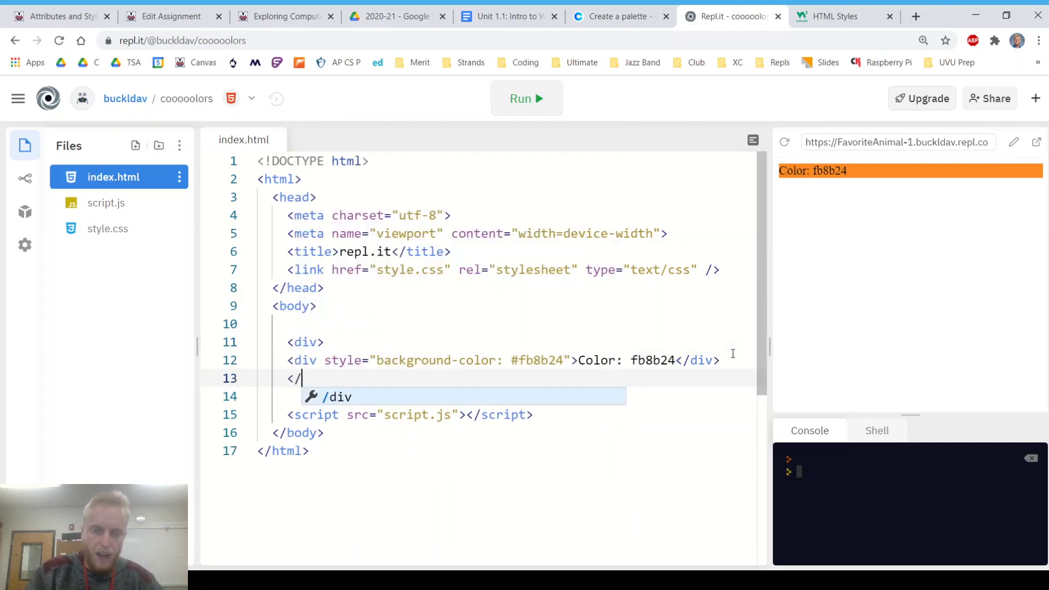
text(div>)
click(602, 343)
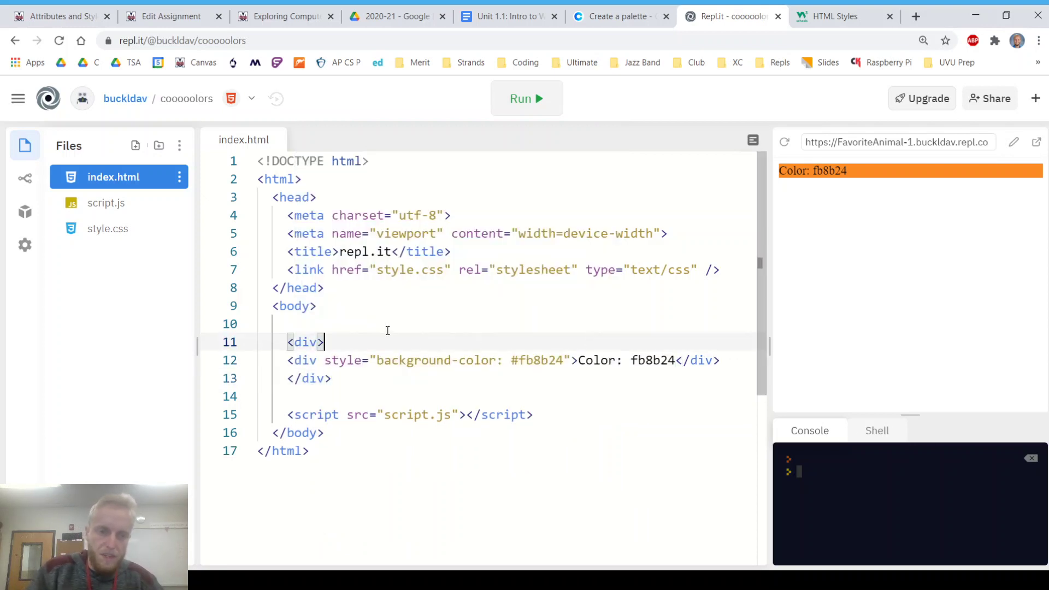
shift+click(288, 341)
click(344, 377)
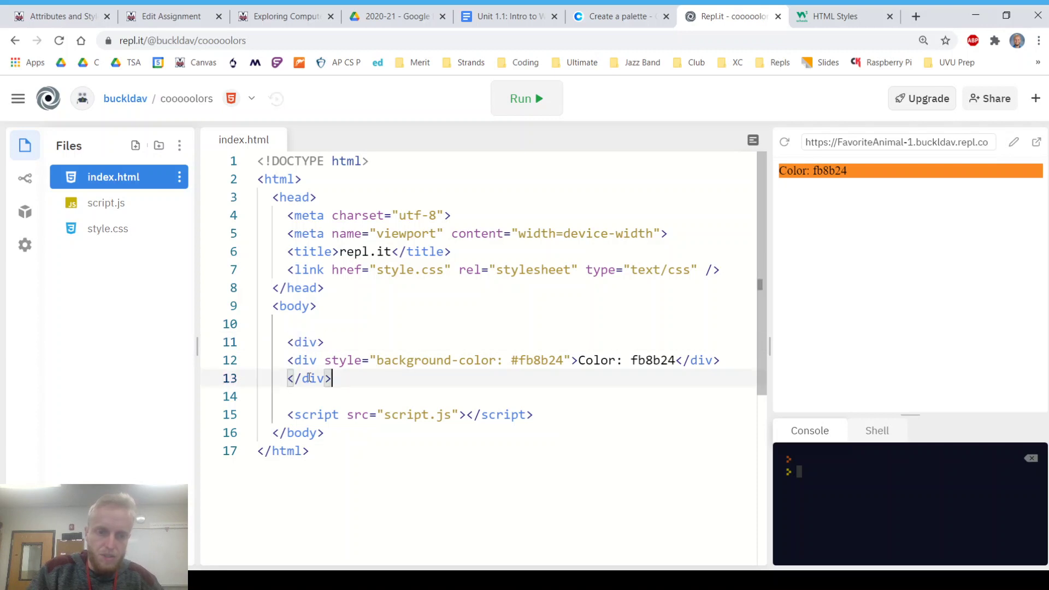
shift+click(289, 378)
Step: Style the wrapper div with 'border: 5px solid grey;' and run the preview
click(320, 341)
text(st)
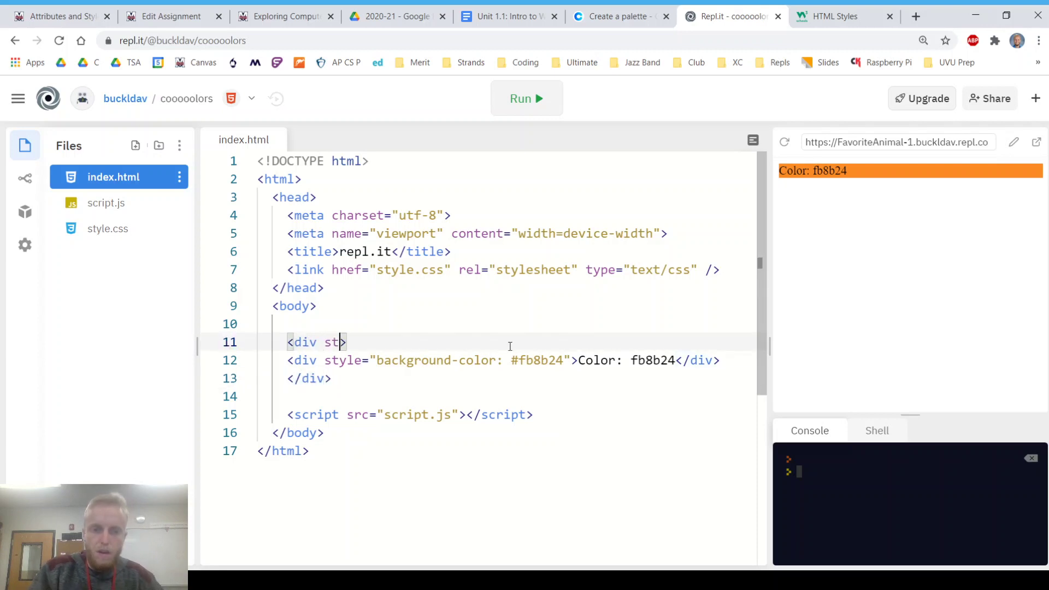
text(yle="border: 1px)
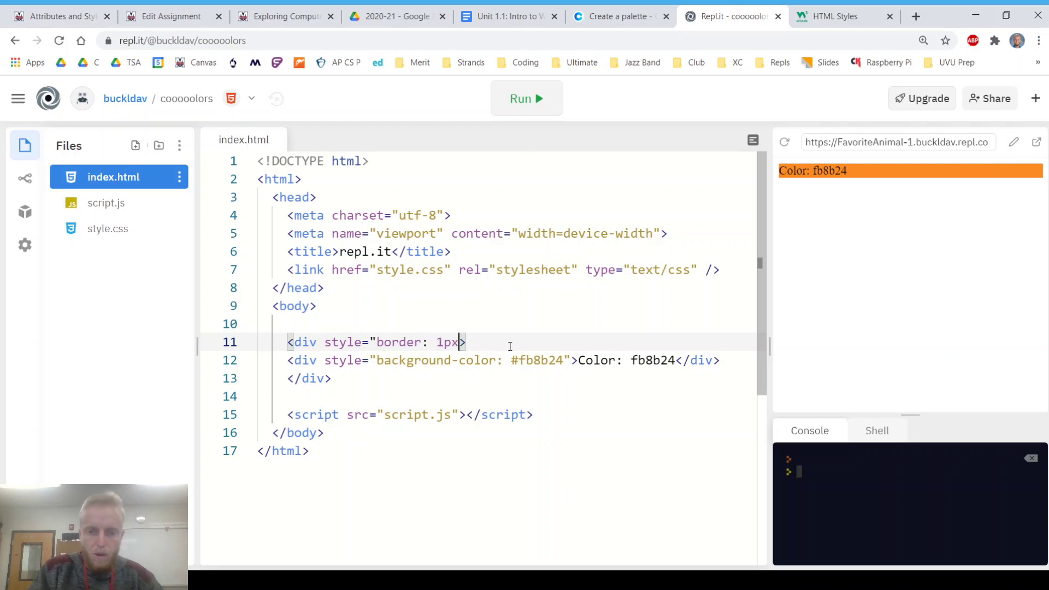
key(BackSpace)
key(BackSpace)
key(BackSpace)
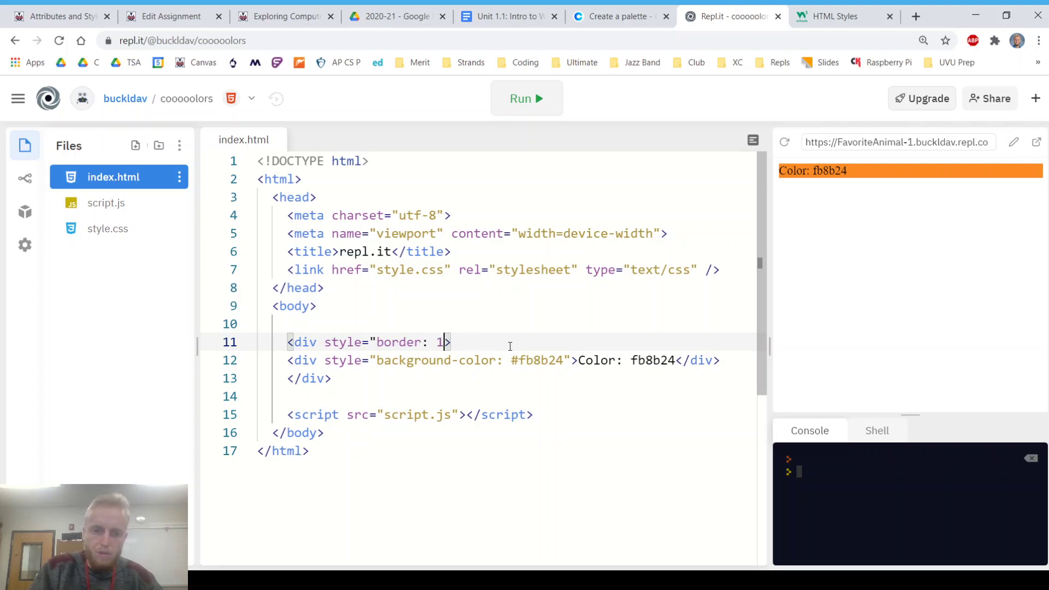
text(5px solid)
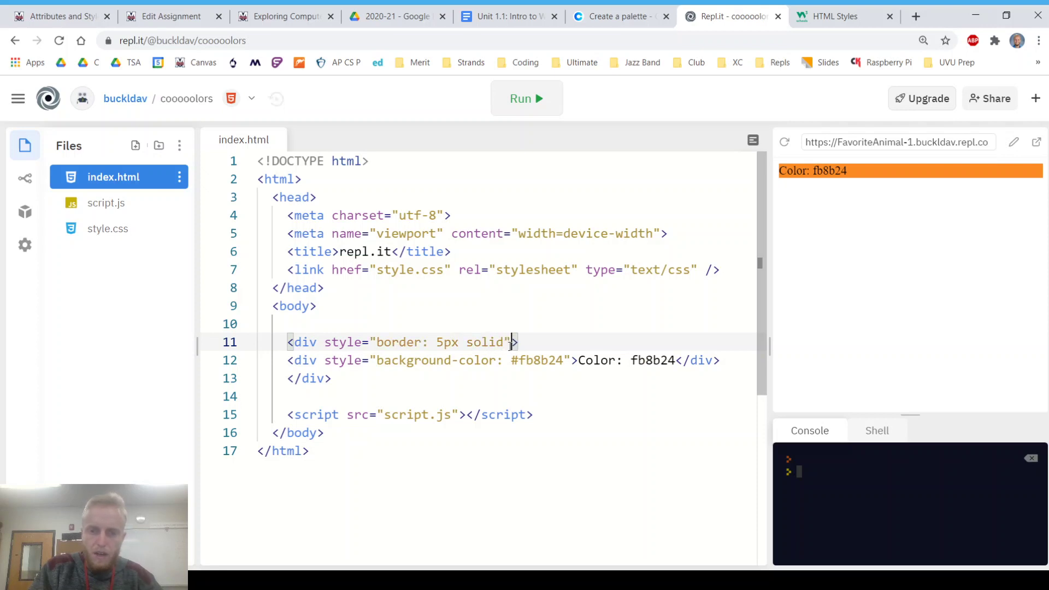
key(Left)
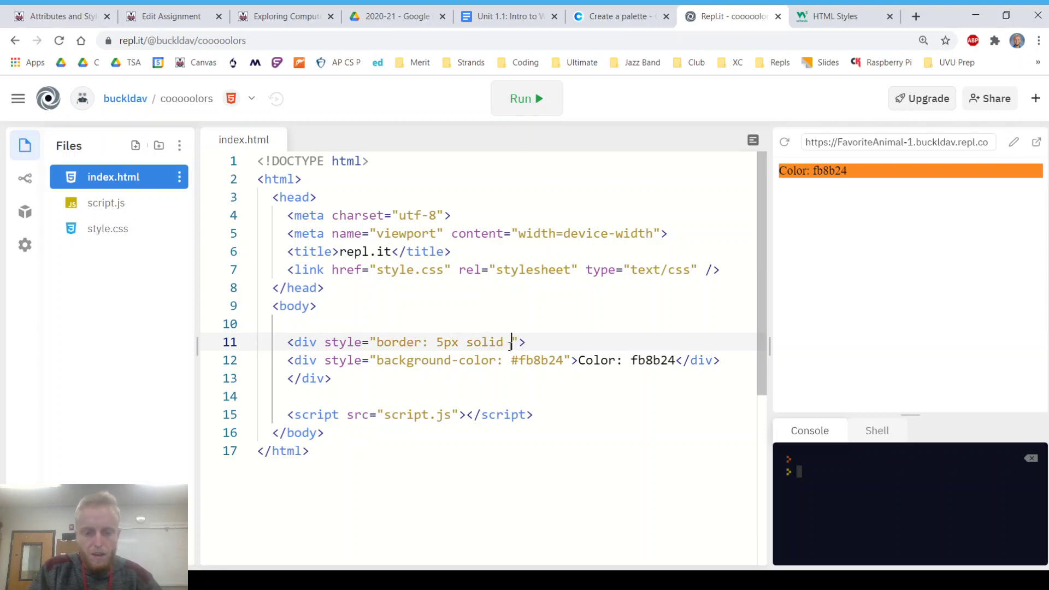
text(grey;)
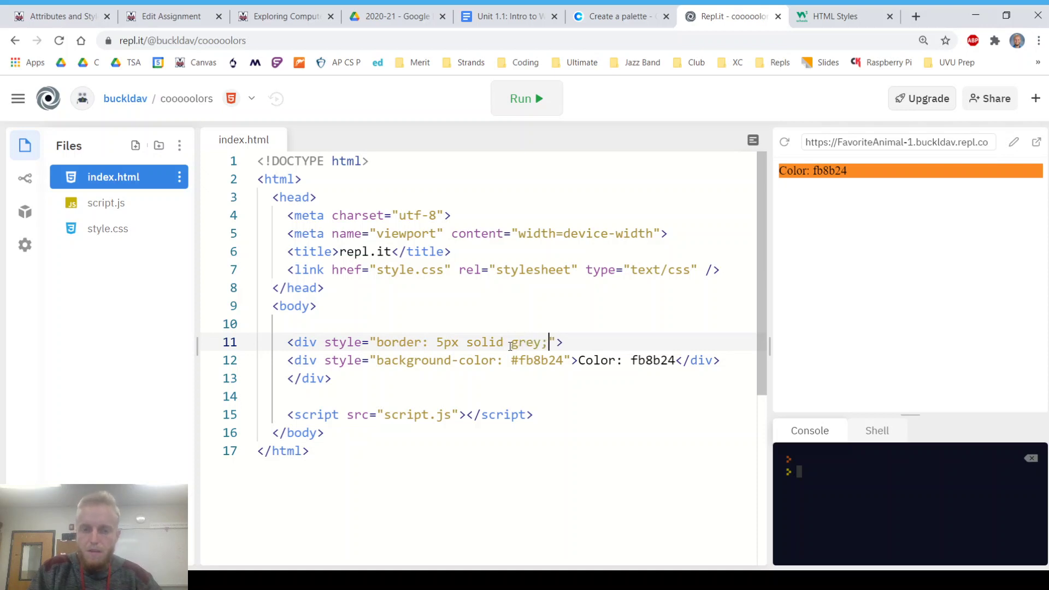
click(533, 100)
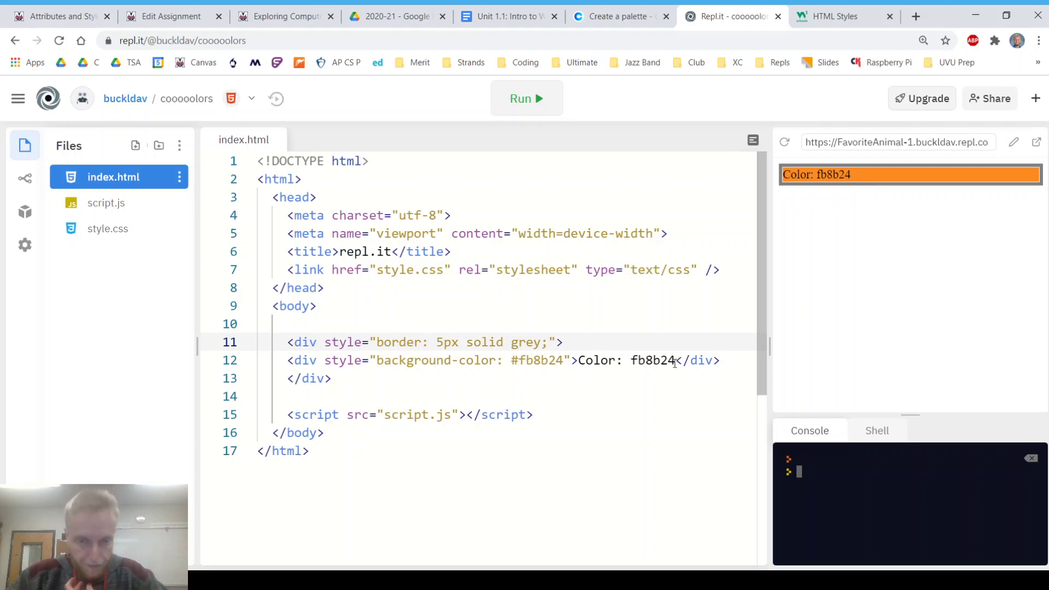
Step: Indent the orange div line inside the border div and duplicate it below
click(288, 361)
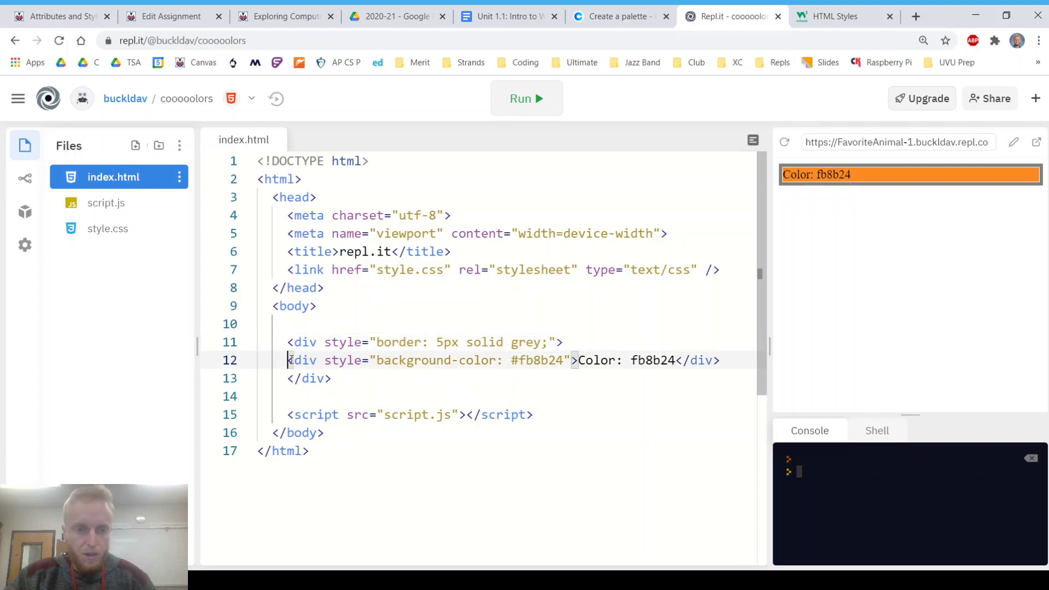
key(Tab)
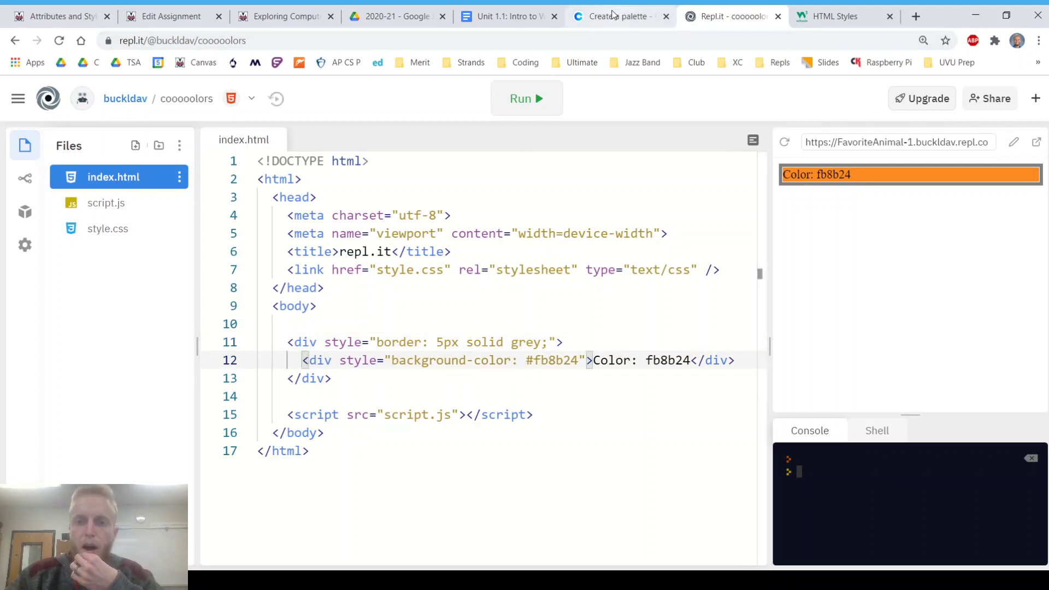
click(613, 16)
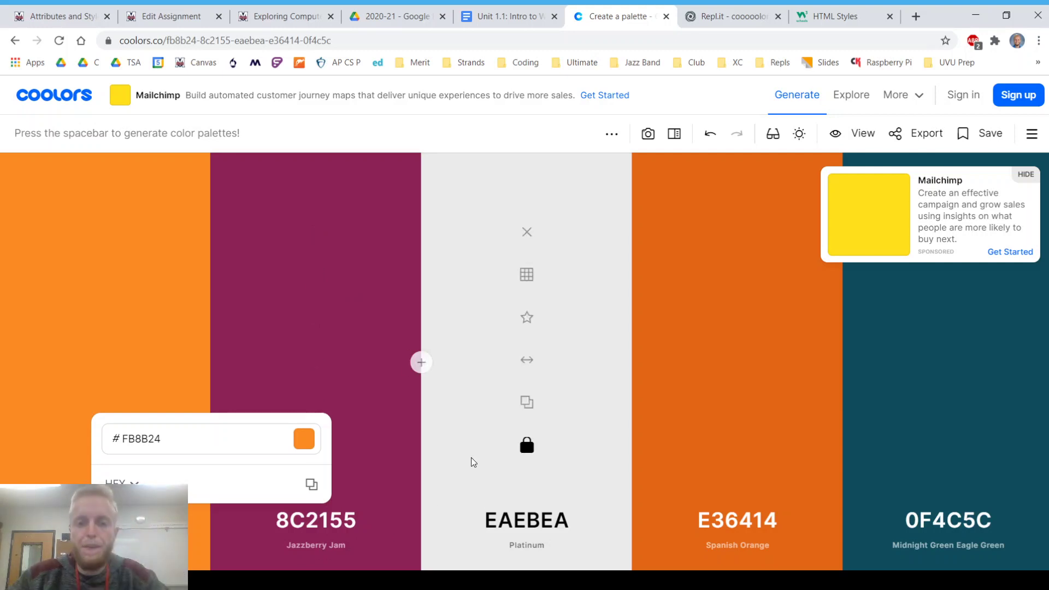
click(728, 16)
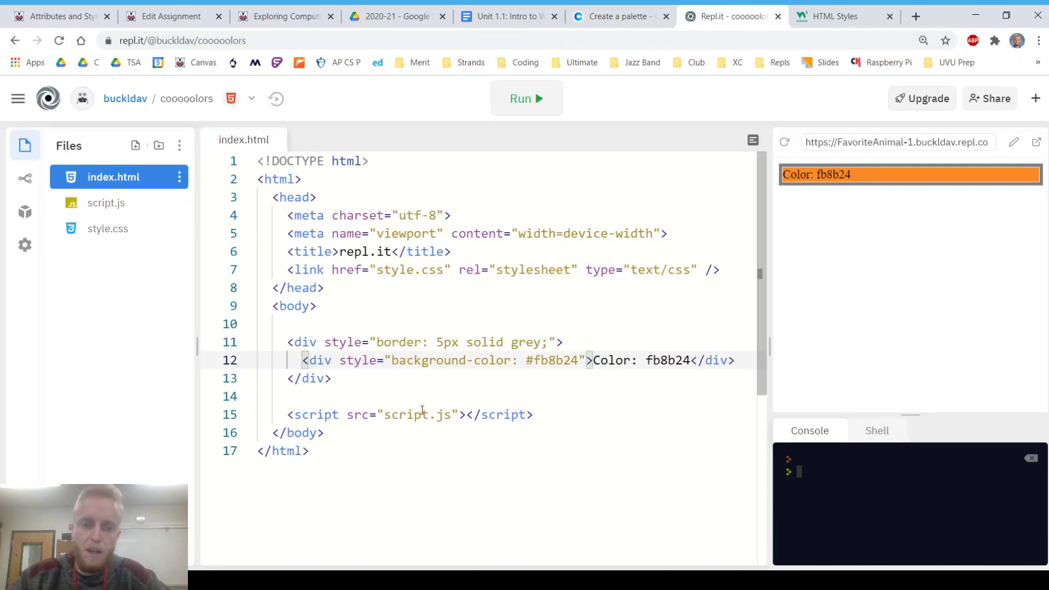
drag(301, 360, 746, 362)
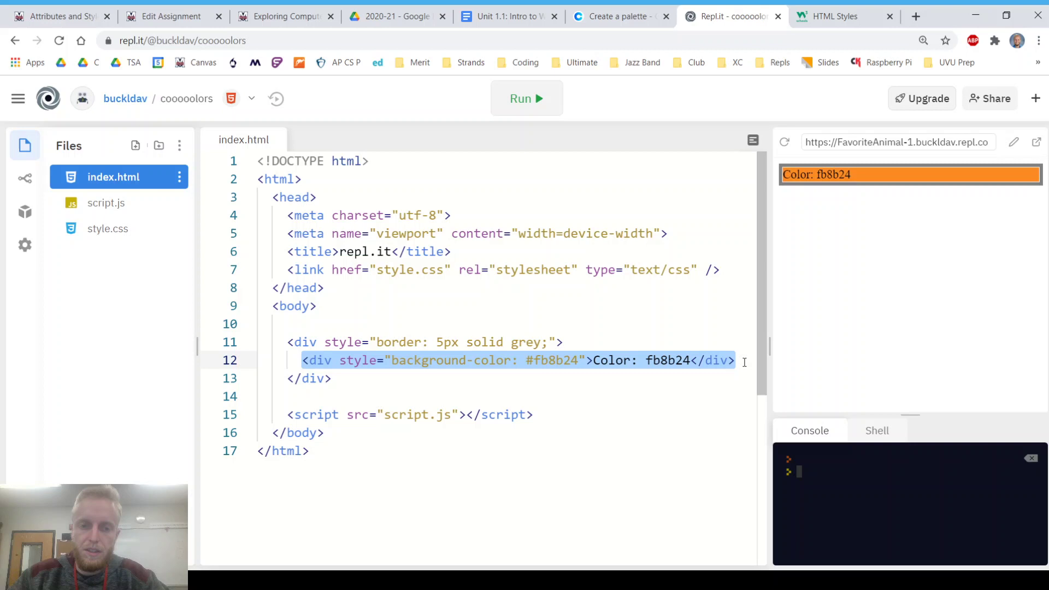
key(ctrl+c)
key(End)
key(Return)
key(ctrl+v)
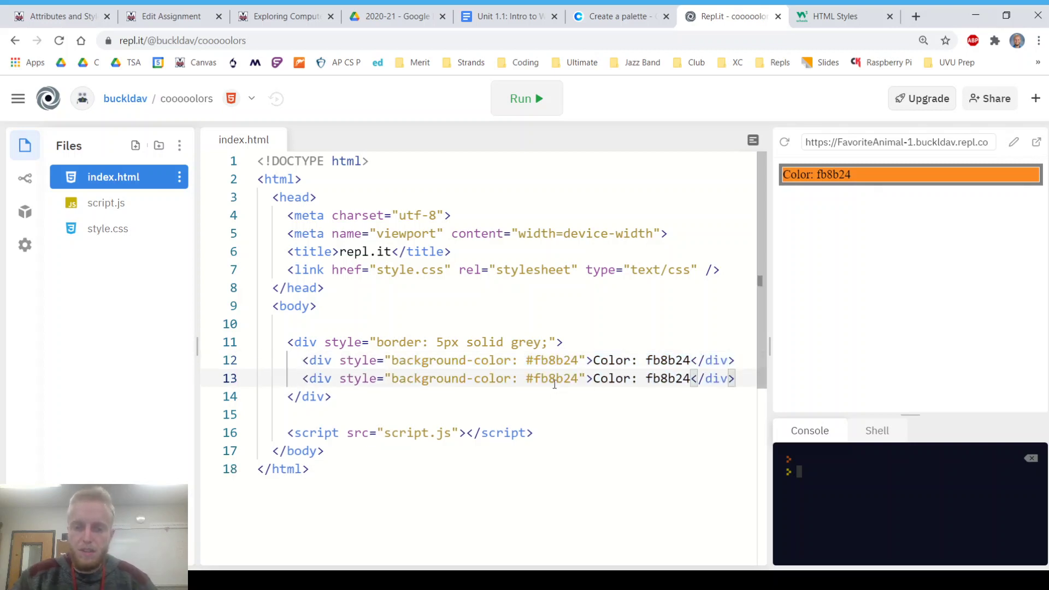
Step: Put 8c2155 from Coolors into the copy's background and label, then run
click(573, 380)
click(628, 14)
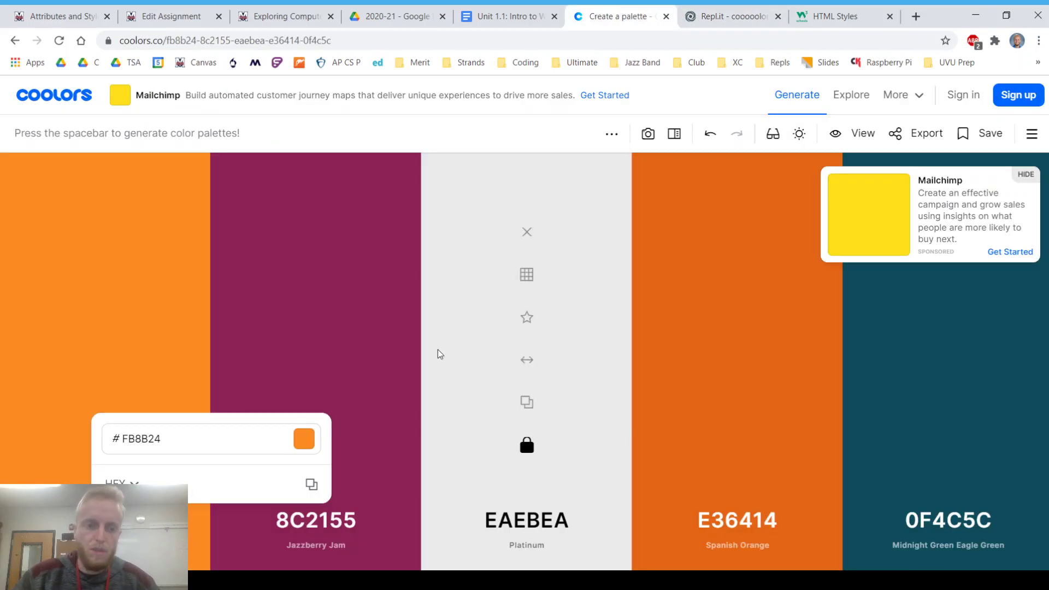
click(354, 529)
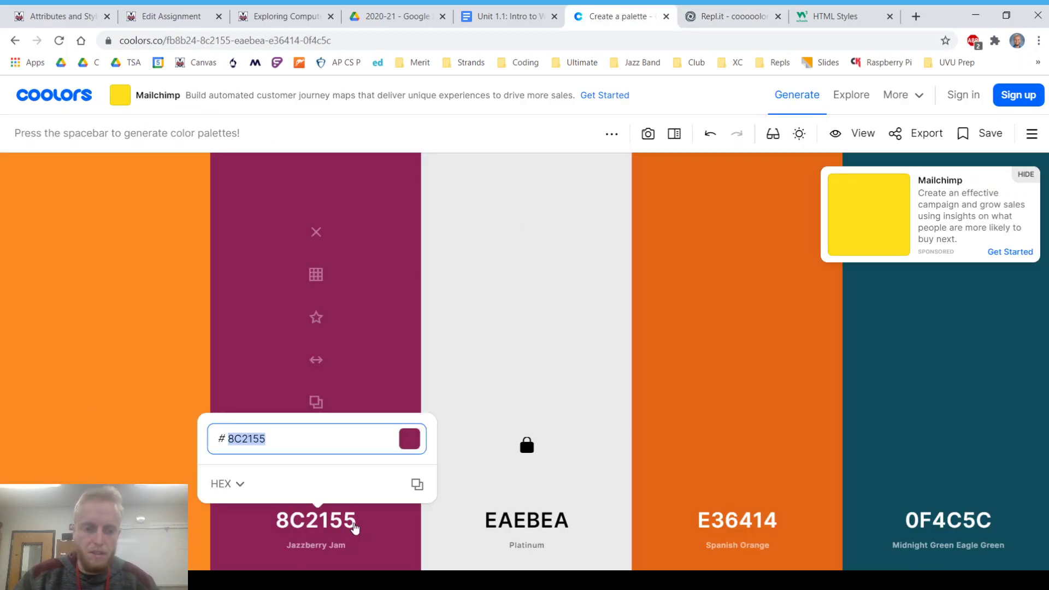
click(417, 484)
click(846, 10)
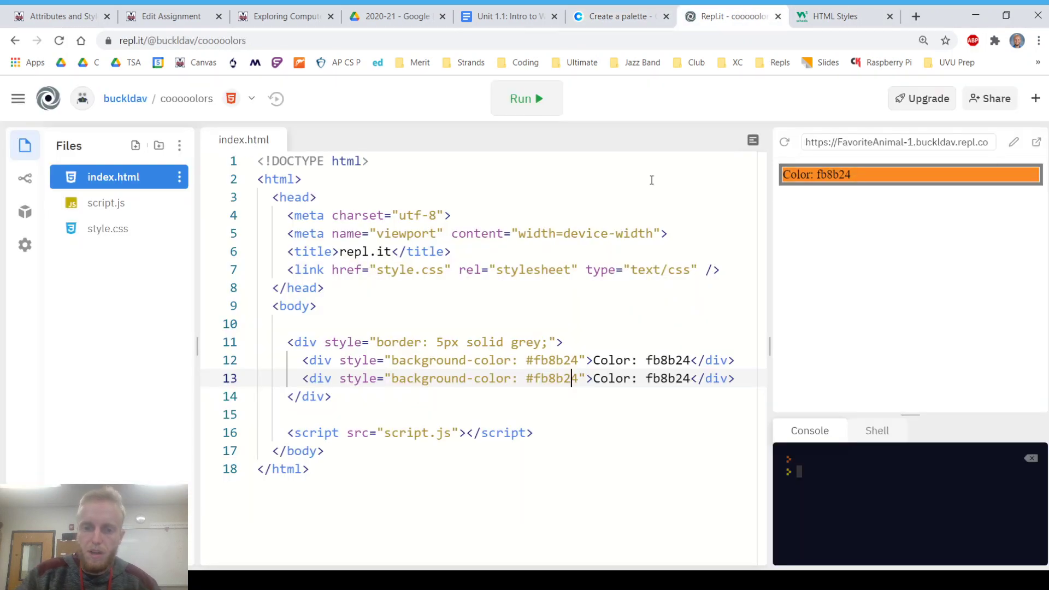
key(Right)
key(BackSpace)
key(BackSpace)
key(BackSpace)
key(BackSpace)
key(BackSpace)
key(BackSpace)
text(8c2155)
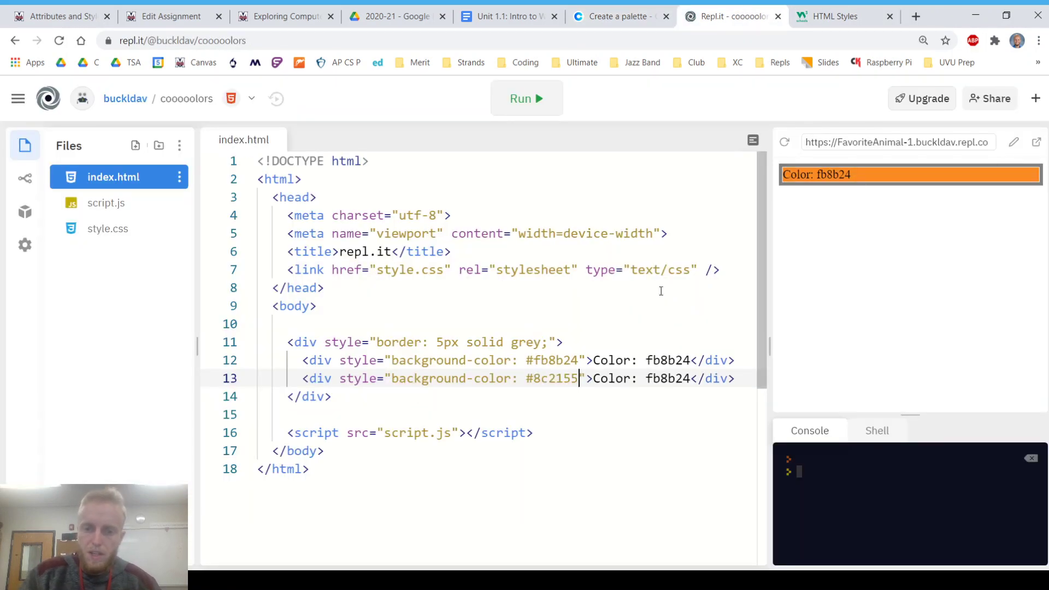
key(Right)
key(BackSpace)
key(BackSpace)
key(BackSpace)
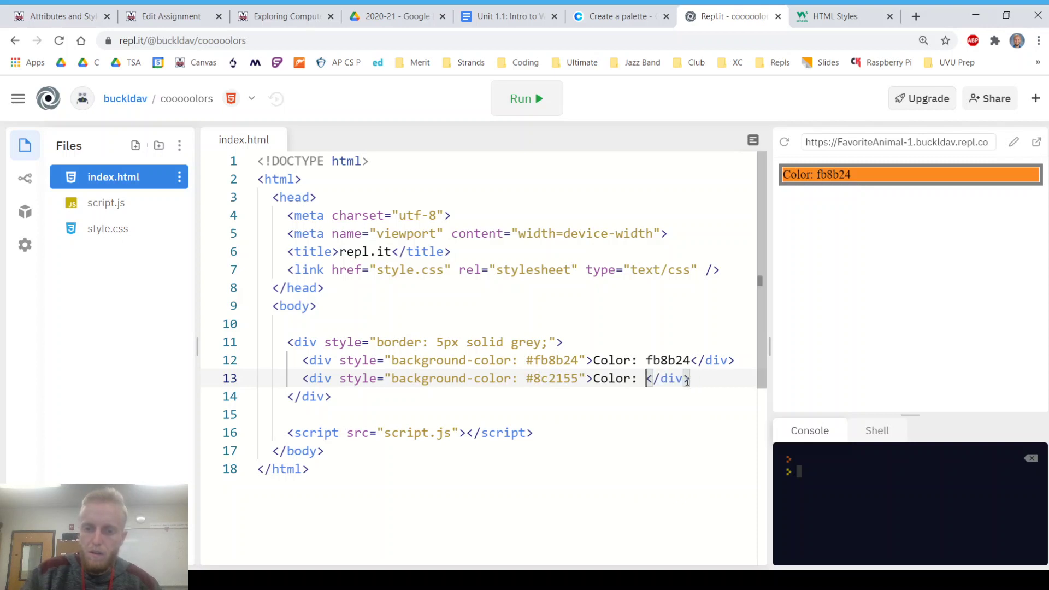
text(8c2155)
key(ctrl+Return)
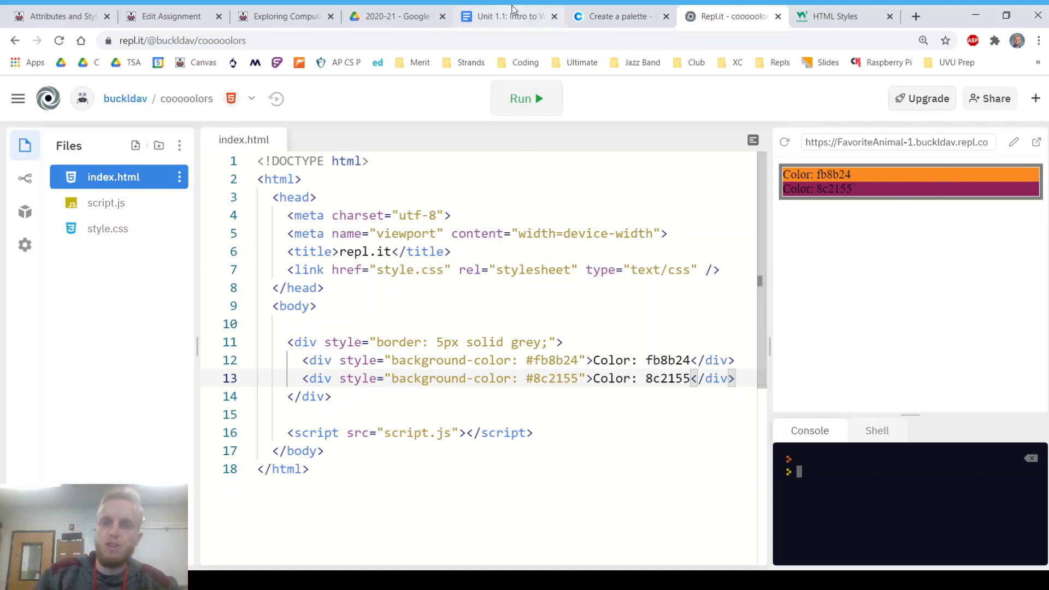
Step: Copy lines 11-14 and paste the bordered block again after a blank line
click(609, 9)
mouse_move(105, 328)
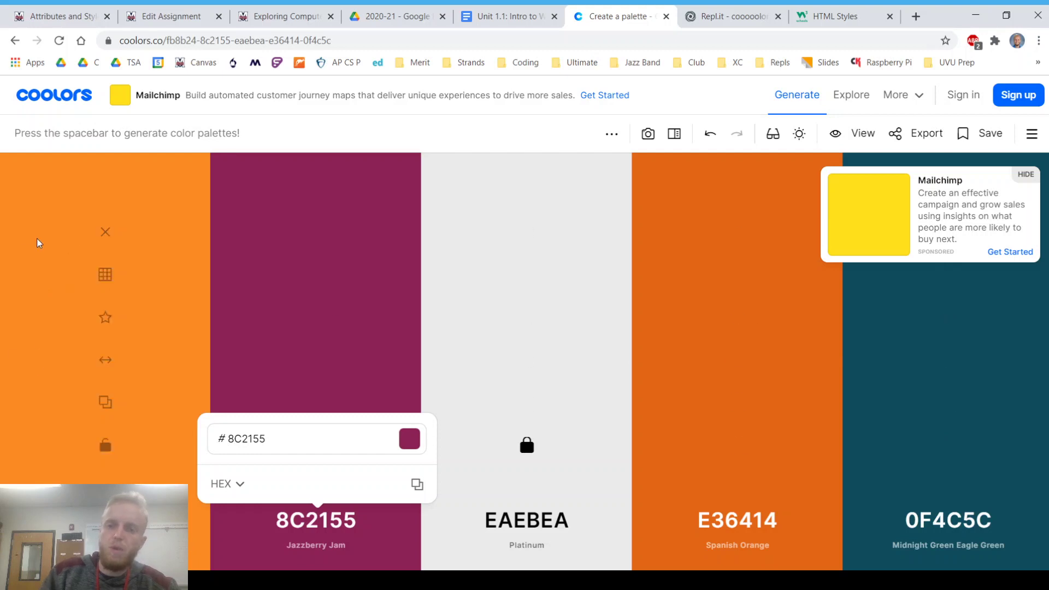
click(726, 16)
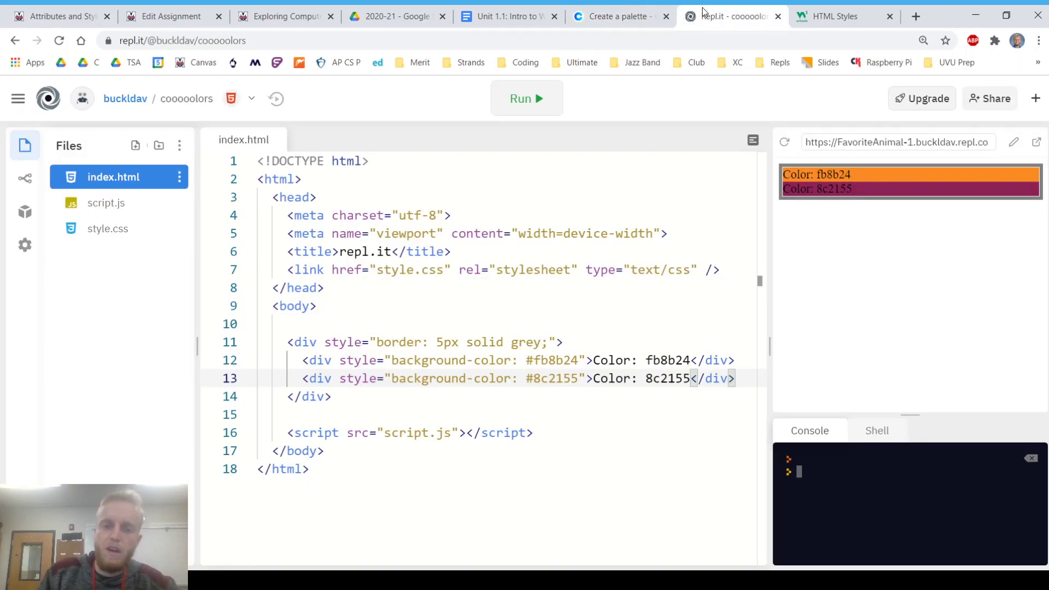
drag(387, 400, 287, 342)
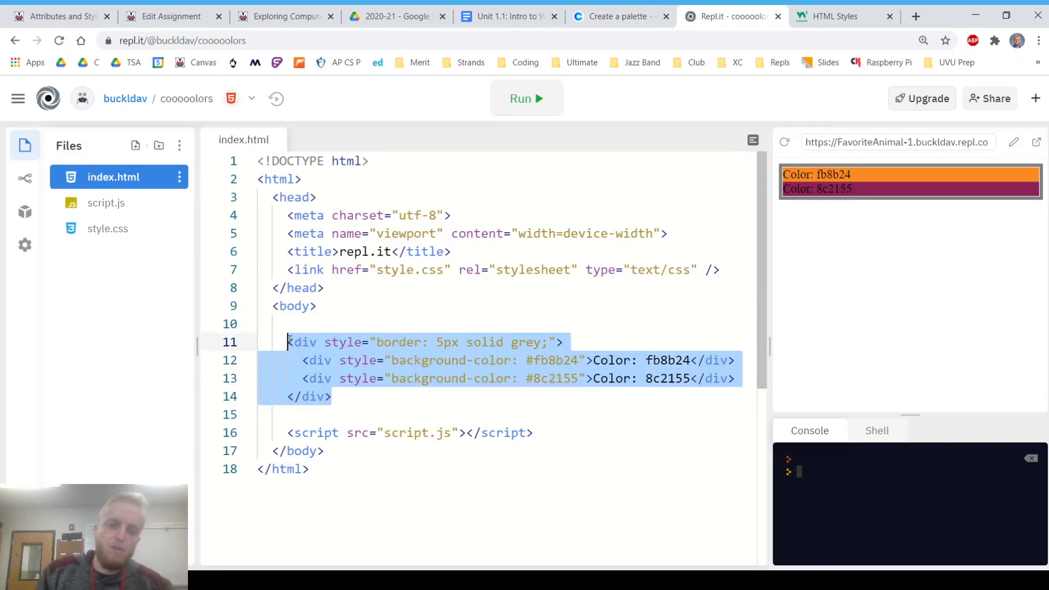
click(392, 398)
key(Return)
key(Return)
key(ctrl+v)
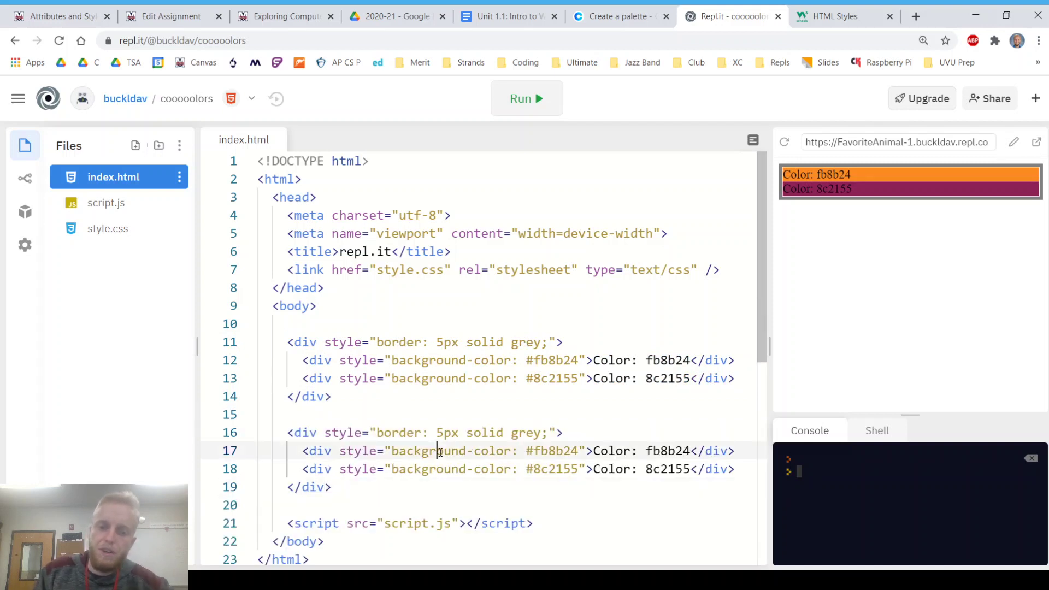
drag(433, 450, 292, 469)
key(ctrl+a)
click(417, 487)
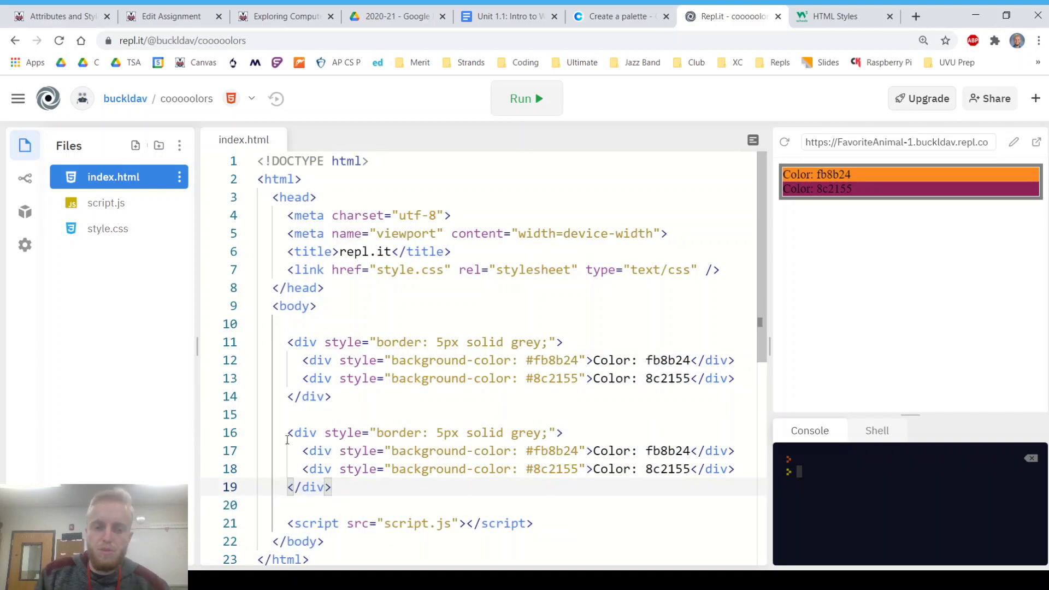
click(295, 415)
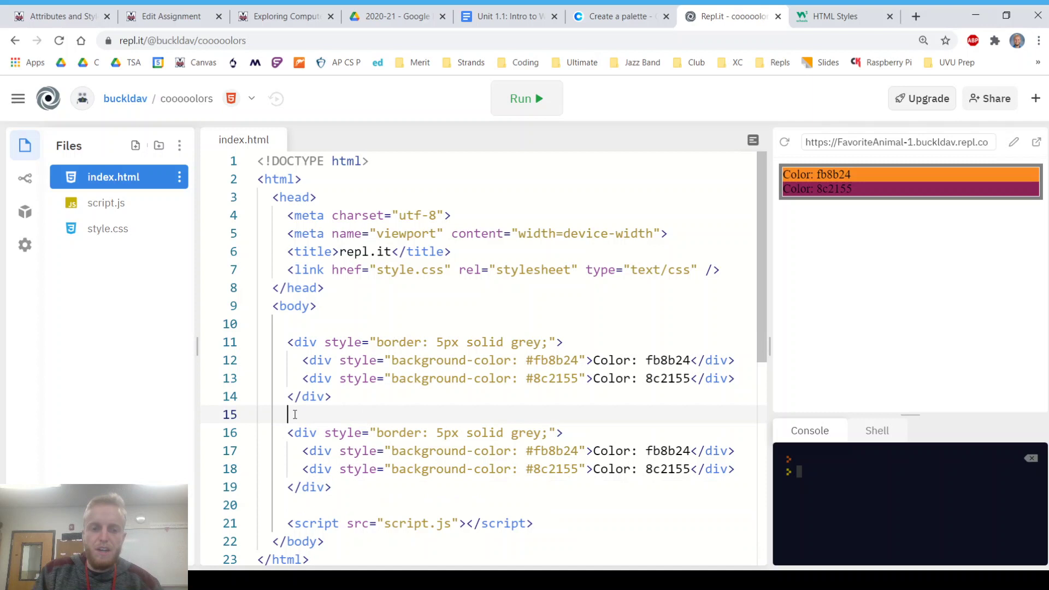
text(<br>)
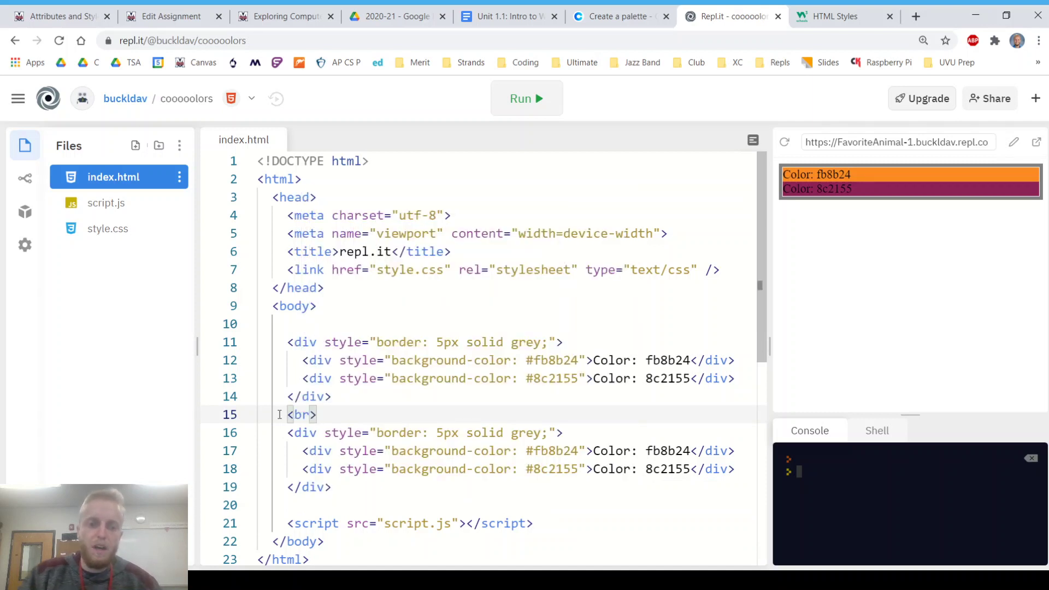
Step: Insert <br> on the blank line between the groups and run the preview
shift+click(288, 415)
click(416, 413)
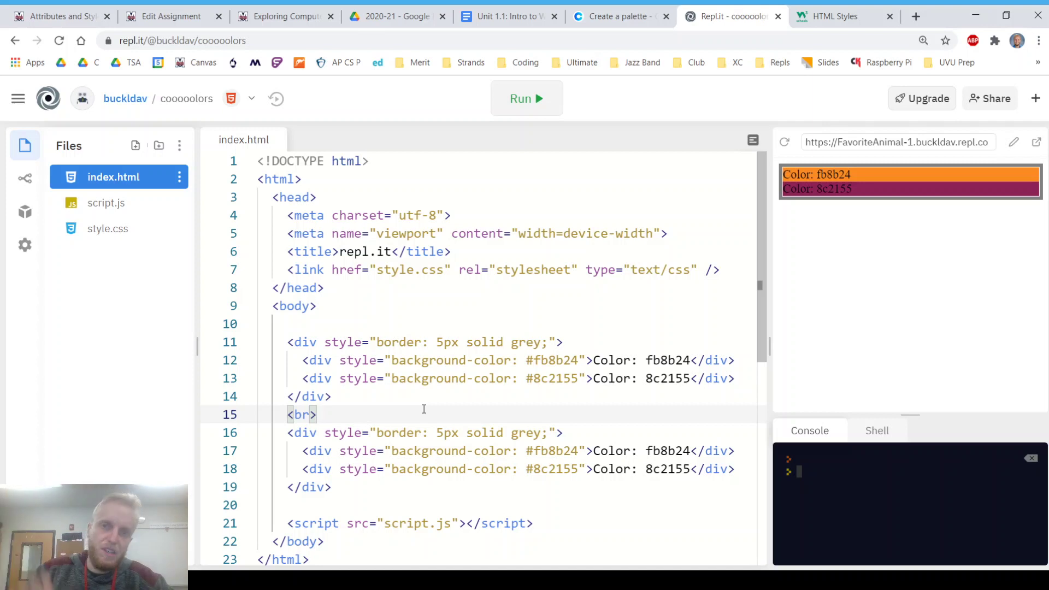
click(551, 99)
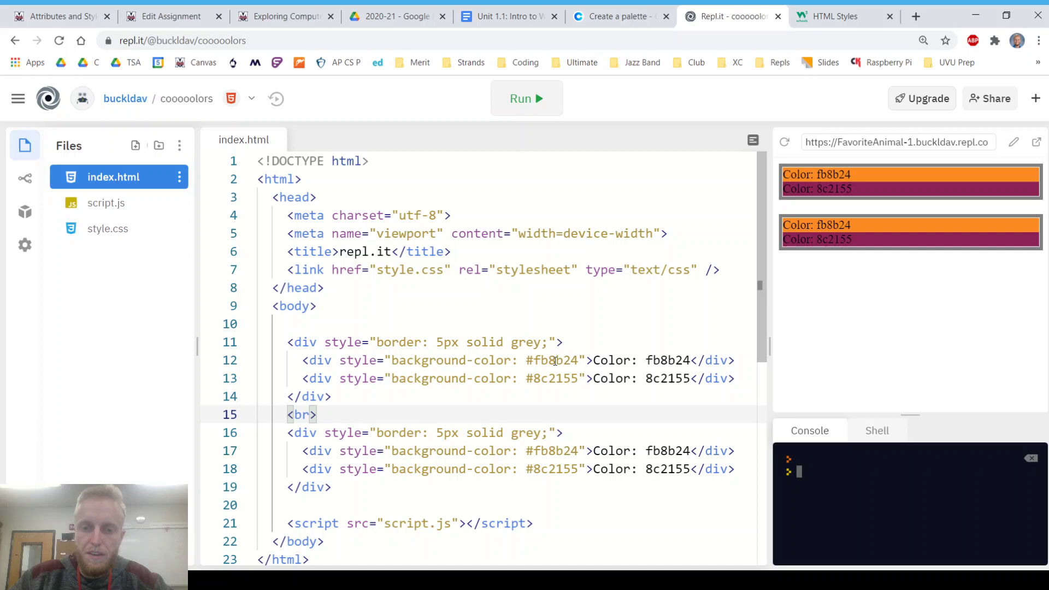
Step: Point out the first group's border div and the second group's color divs in the code
click(482, 343)
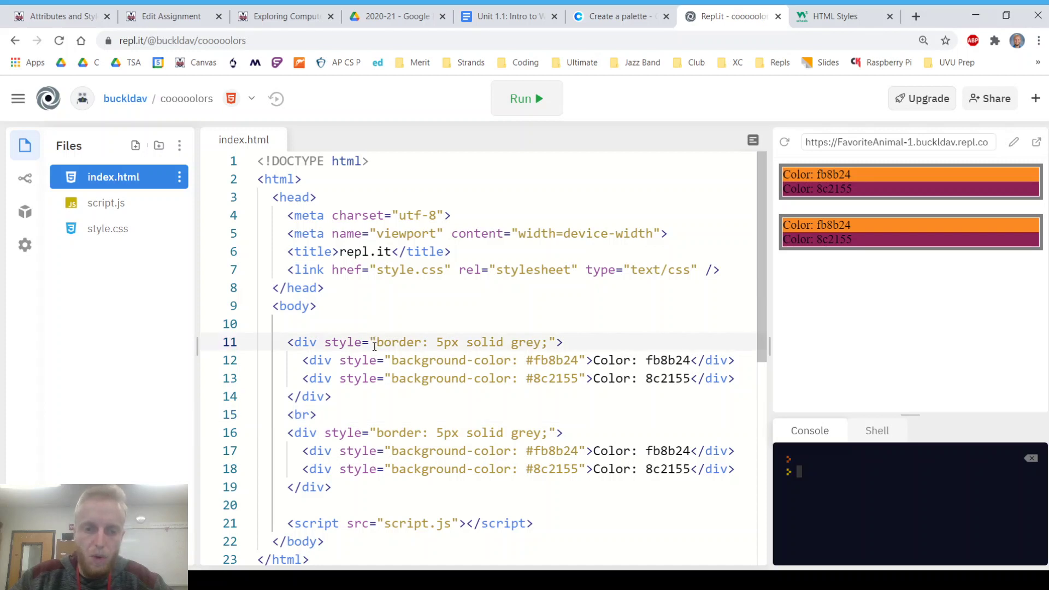
click(339, 451)
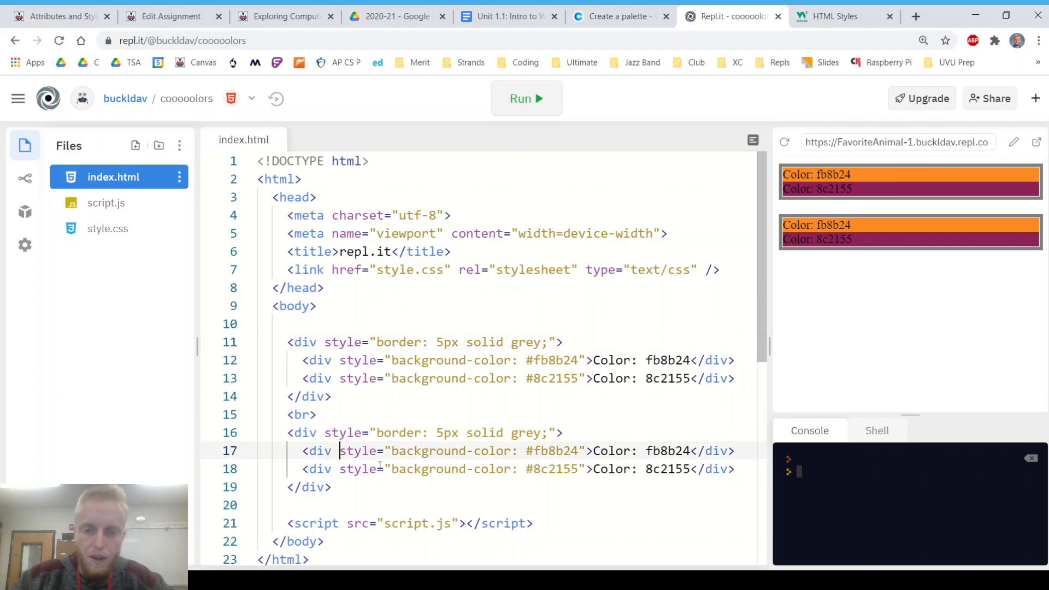
click(457, 481)
click(488, 309)
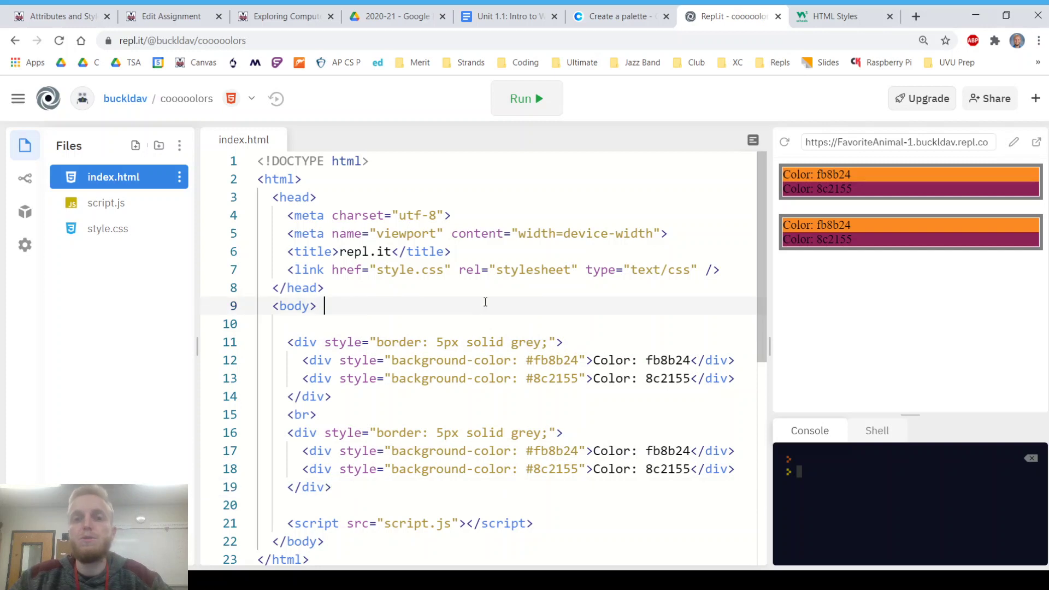